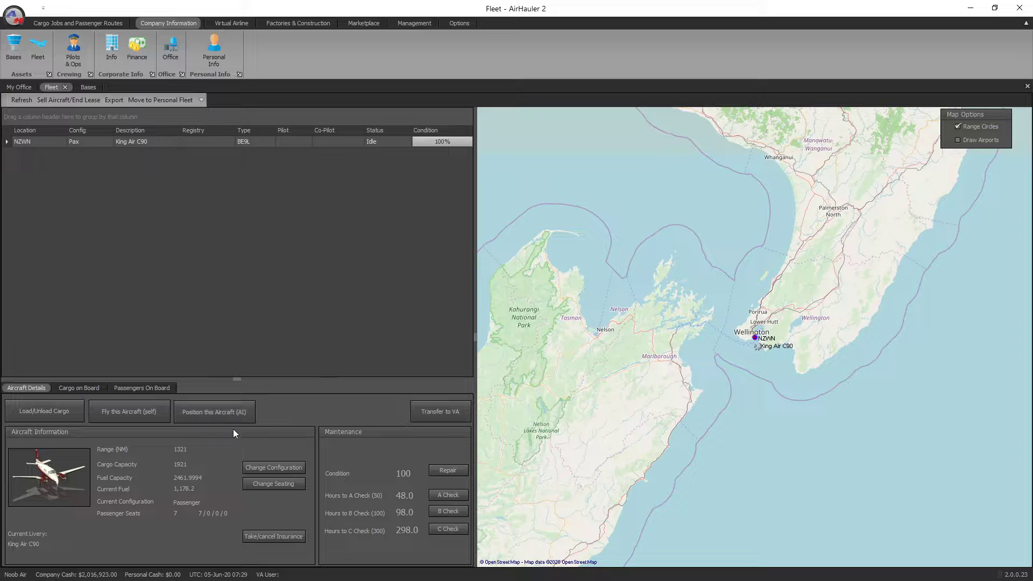
# - Take out a monthly insurance policy on the King Air C90 based at NZWN
pyautogui.click(285, 538)
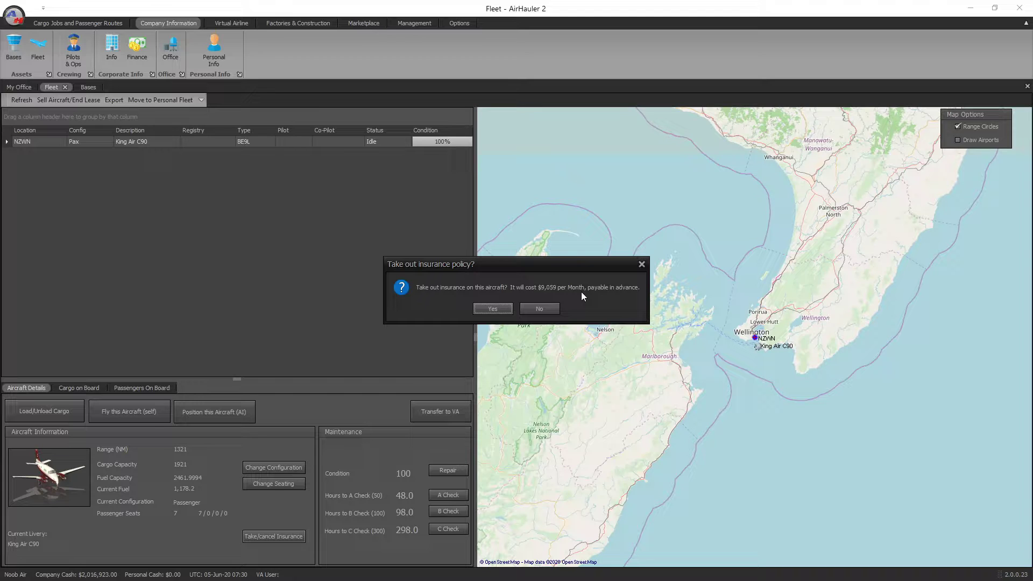
pyautogui.click(505, 309)
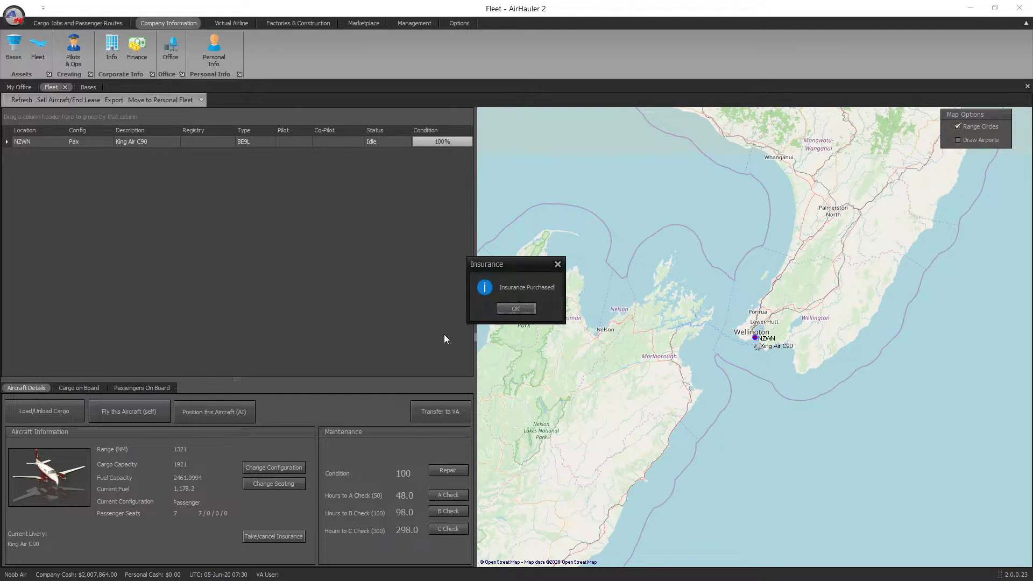
pyautogui.click(526, 311)
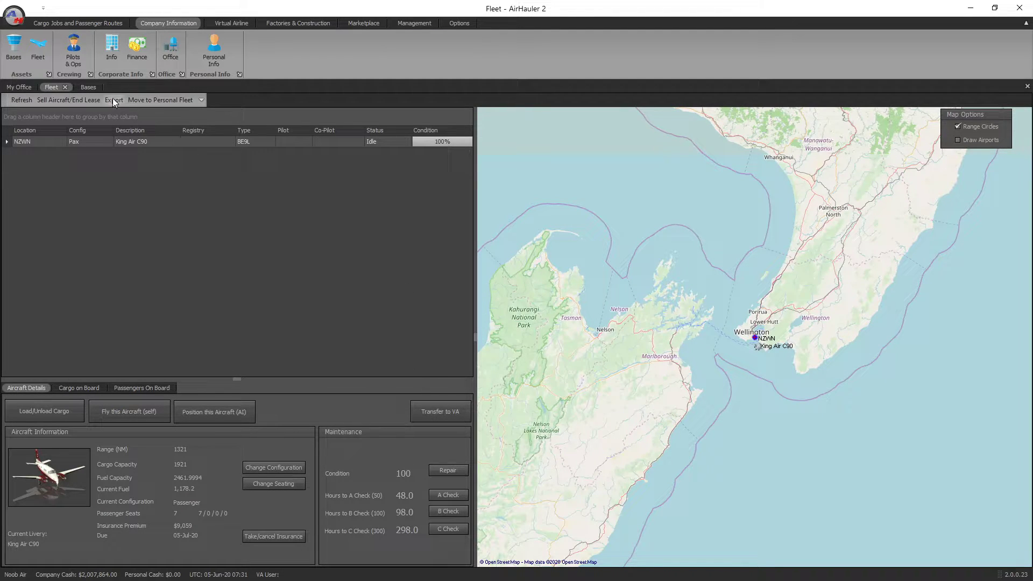
# - Buy fuel storage capacity of 10049 USG for the fuel depot at the NZWN base
pyautogui.click(13, 45)
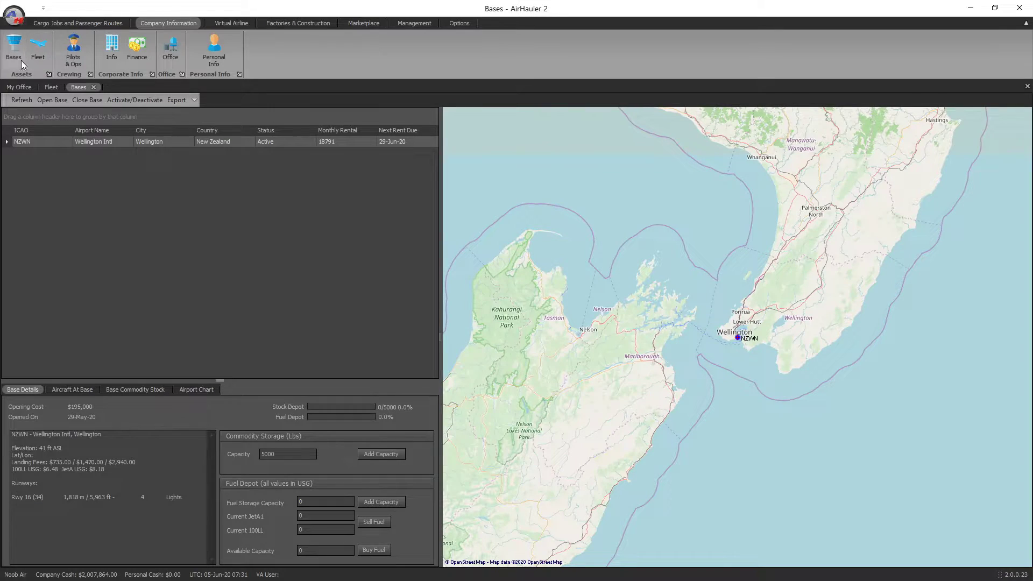
pyautogui.click(317, 501)
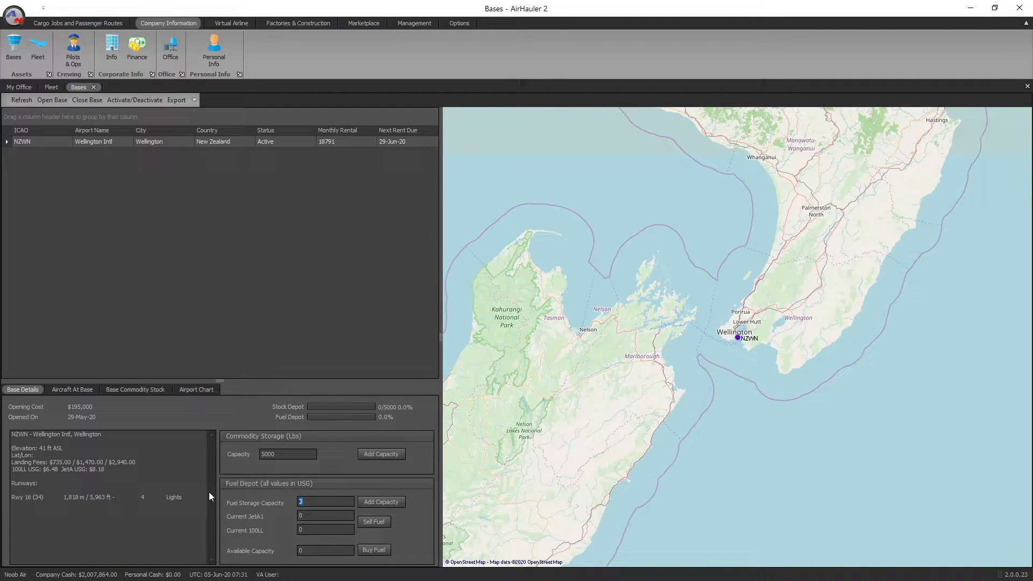
pyautogui.write('10000')
pyautogui.click(386, 502)
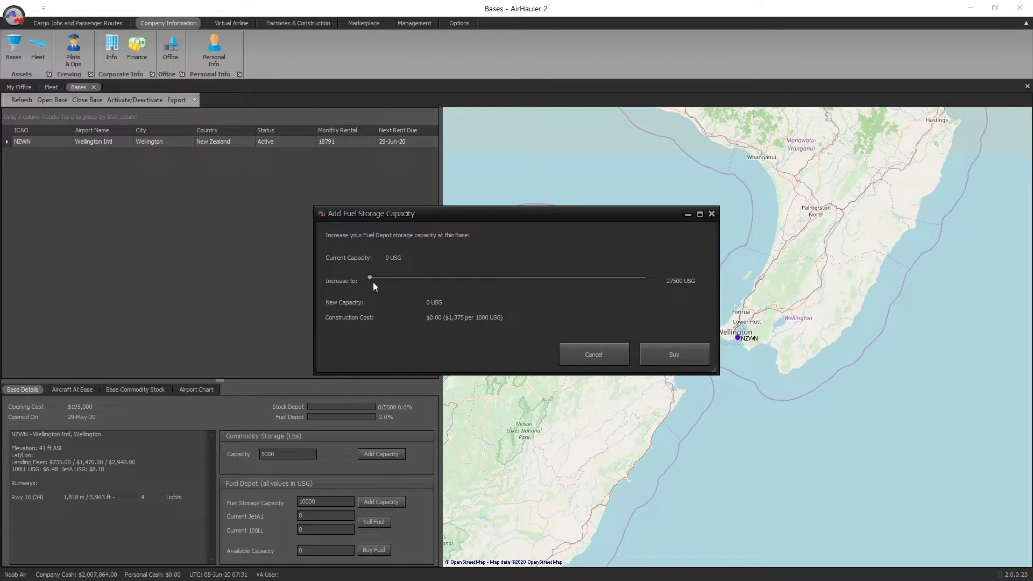
pyautogui.moveTo(372, 278); pyautogui.dragTo(684, 266)
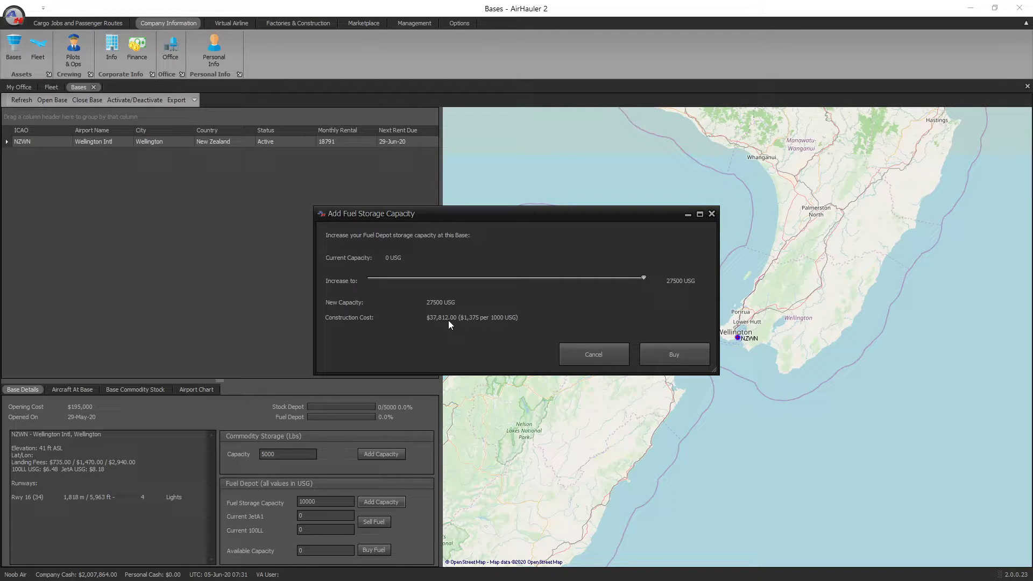
pyautogui.moveTo(645, 277); pyautogui.dragTo(470, 279)
pyautogui.click(674, 354)
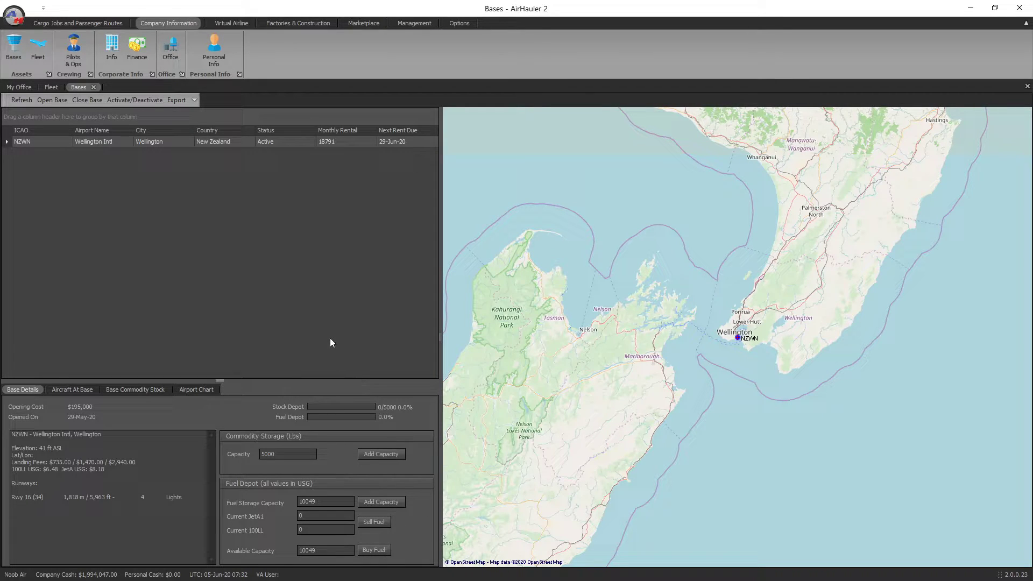
# - Check whether any humanitarian missions are currently available
pyautogui.click(92, 24)
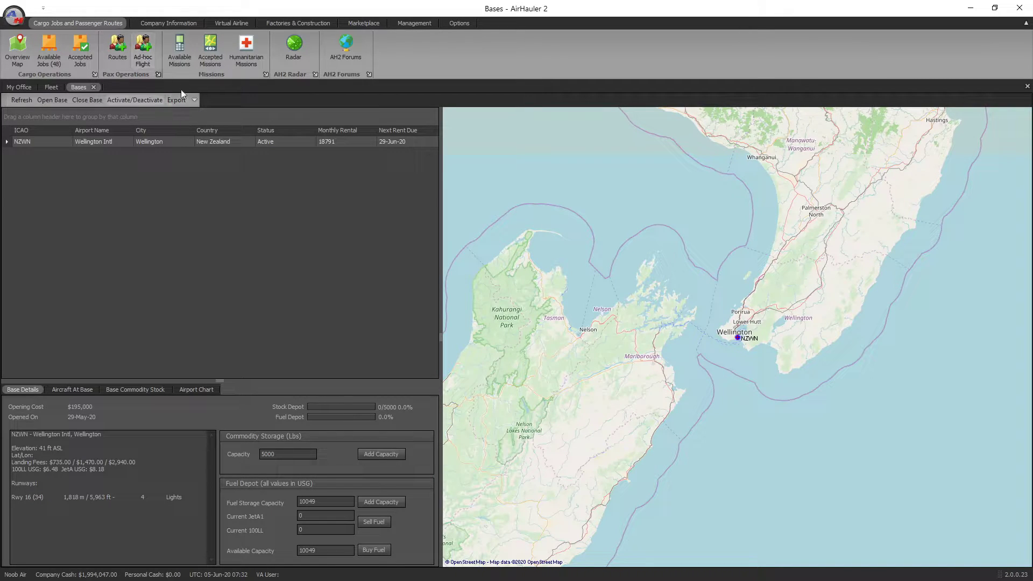
pyautogui.click(181, 51)
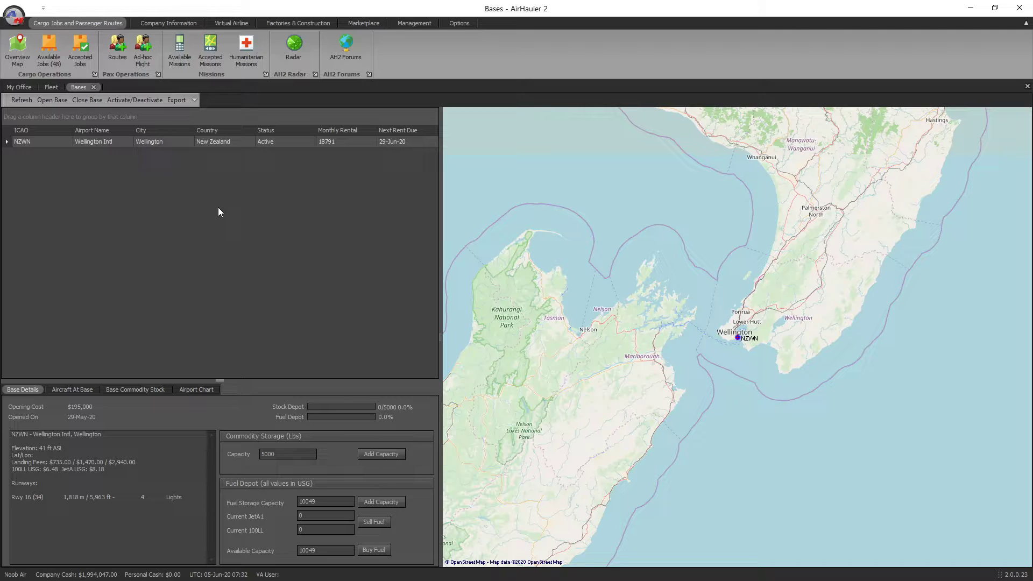
pyautogui.click(253, 62)
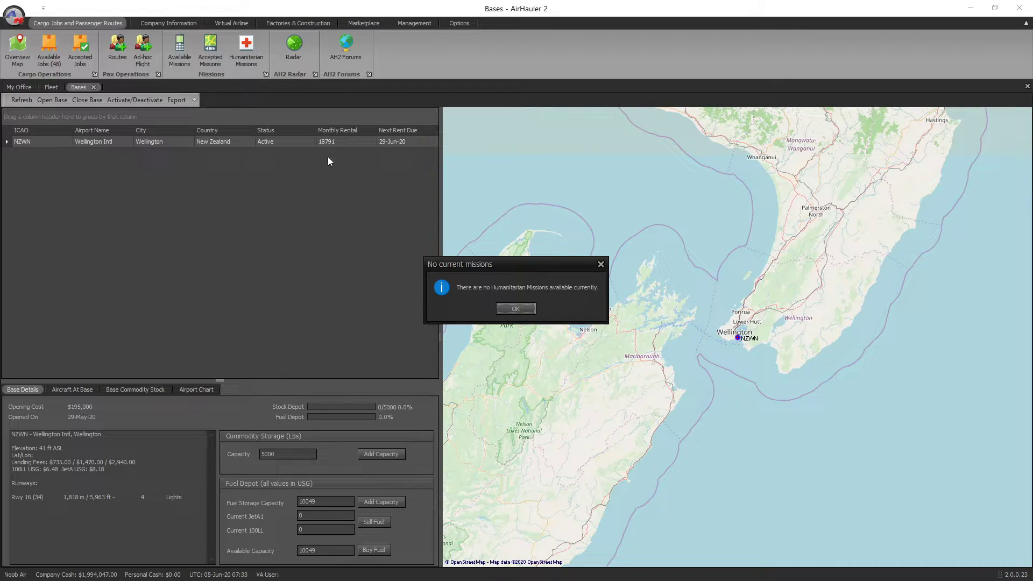
pyautogui.click(516, 309)
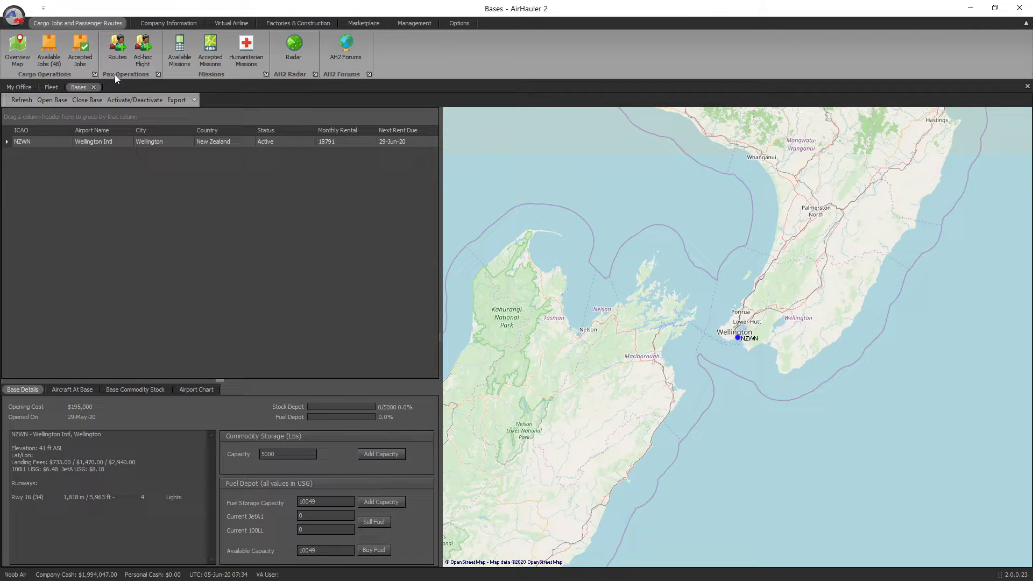
# - Look at which passenger aircraft in the fleet can be chosen for an ad-hoc flight, without choosing one
pyautogui.click(127, 63)
pyautogui.click(119, 64)
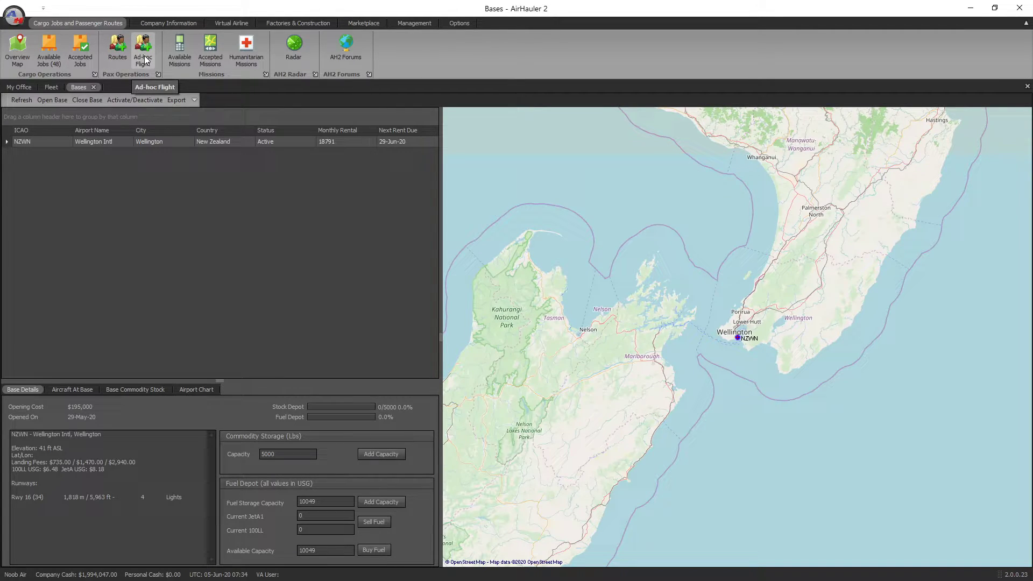
pyautogui.click(143, 54)
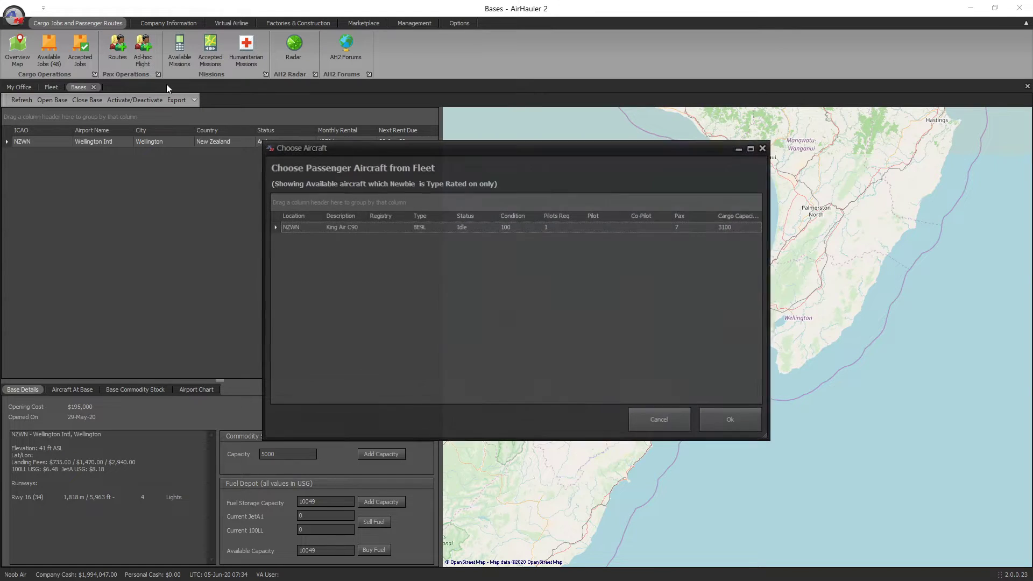
pyautogui.moveTo(461, 141); pyautogui.dragTo(492, 84)
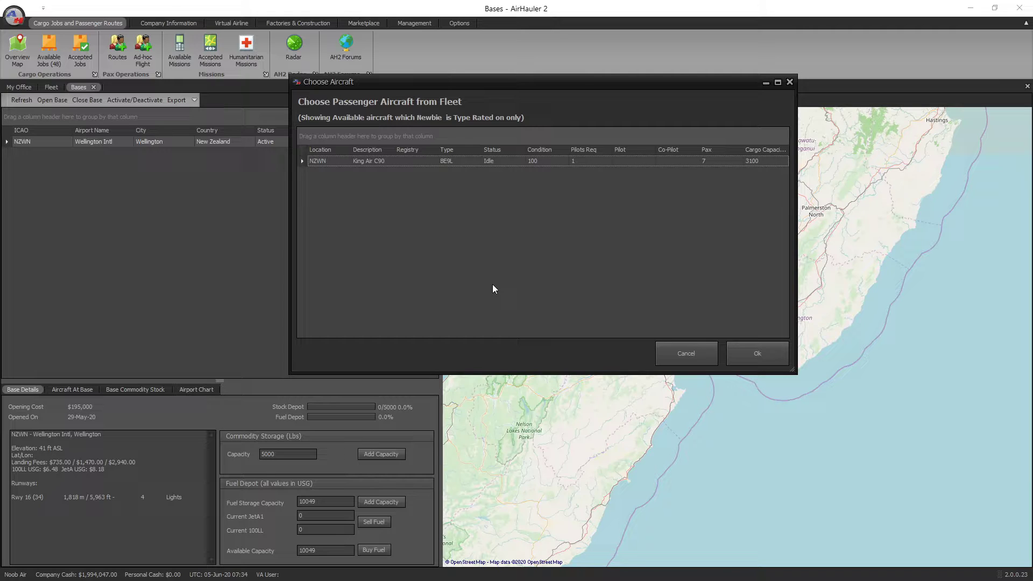
pyautogui.click(666, 347)
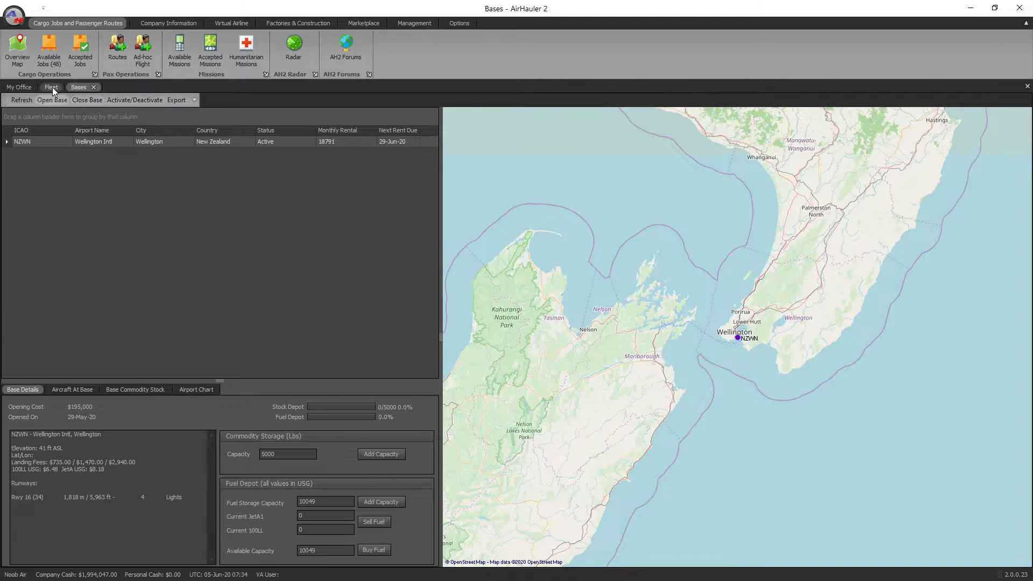
# - Check the cost of reconfiguring the King Air C90 from passenger to cargo, without making the change
pyautogui.click(52, 88)
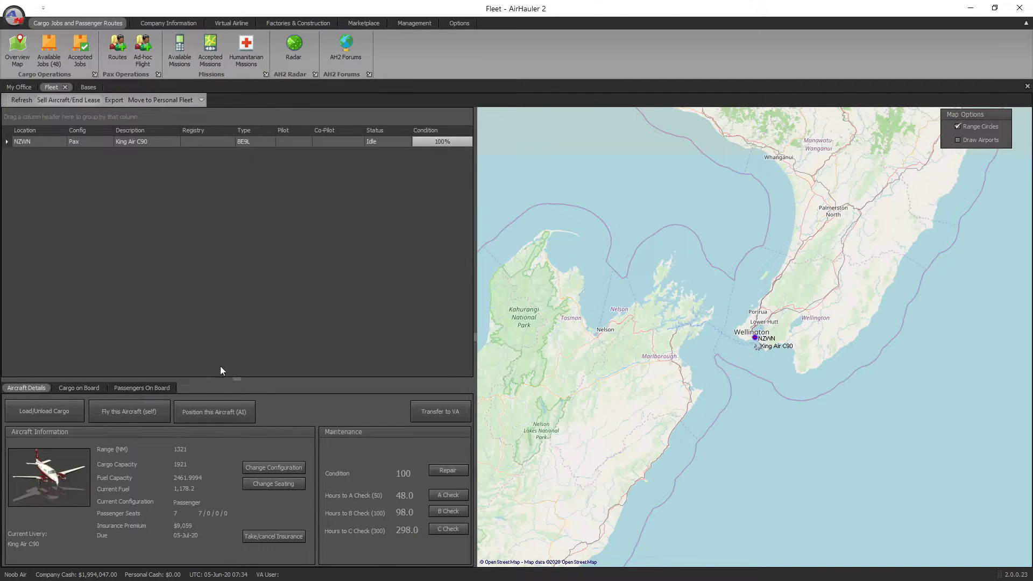
pyautogui.click(267, 467)
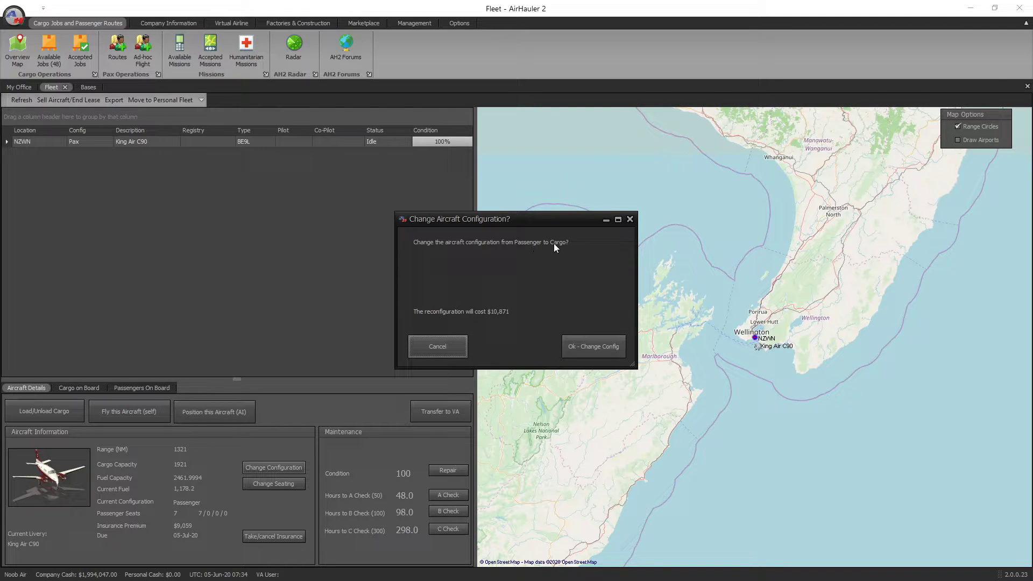
pyautogui.click(630, 219)
# - Set up an ad-hoc passenger flight with the King Air C90 from NZWN to destination airport NZCH
pyautogui.click(146, 51)
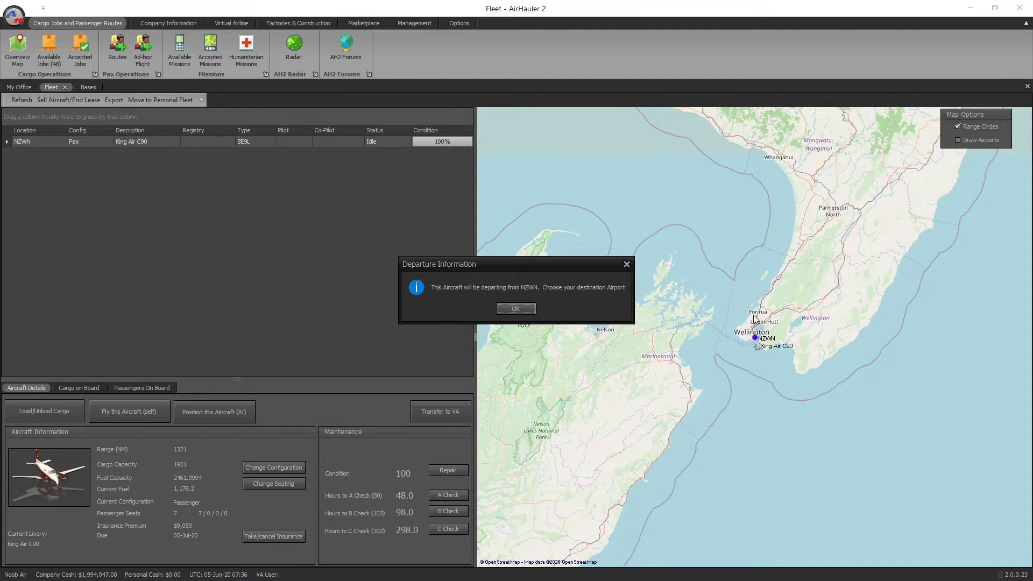
pyautogui.click(516, 308)
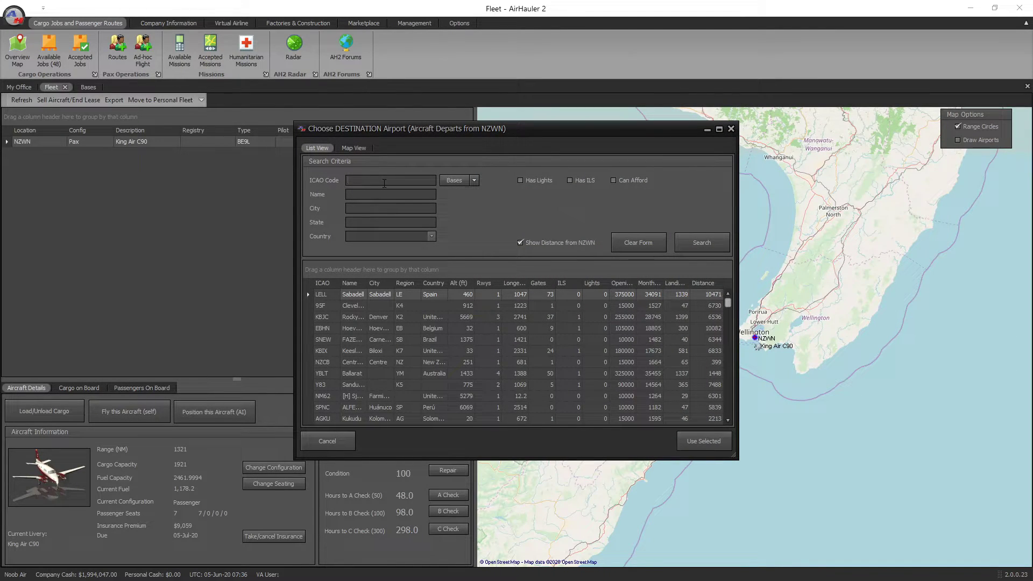
pyautogui.write('NZC')
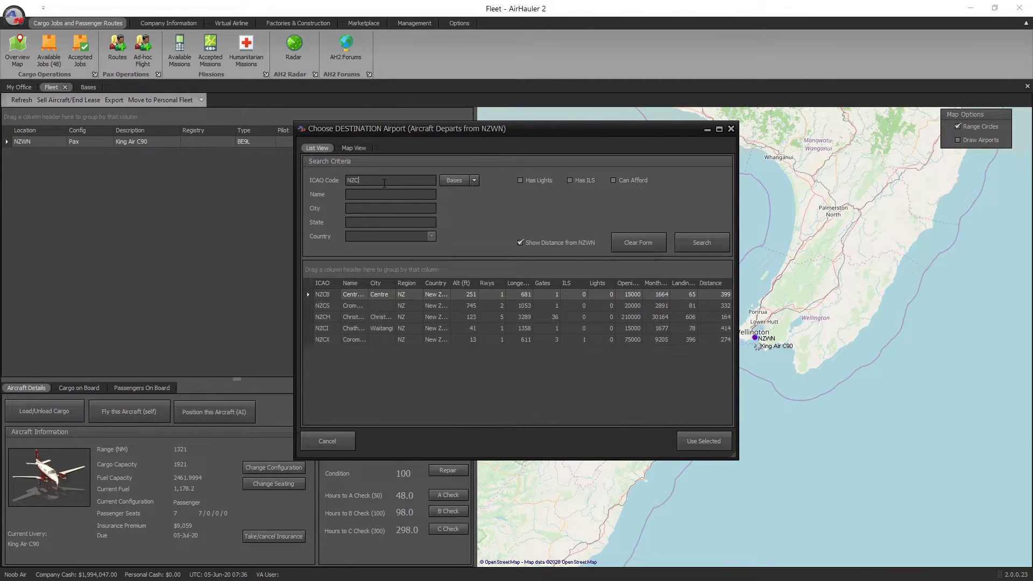
pyautogui.write('H')
pyautogui.click(487, 294)
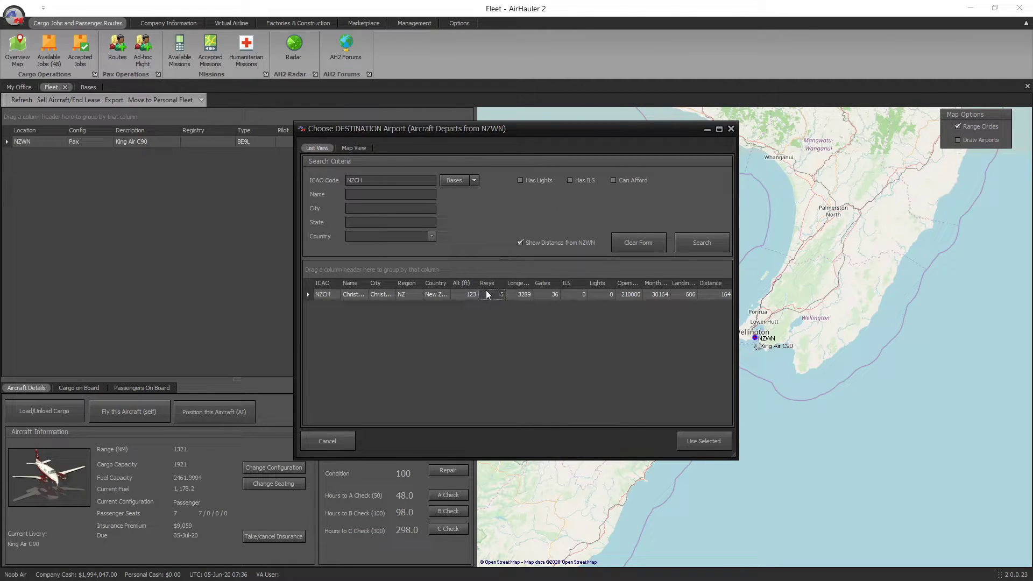
pyautogui.click(710, 440)
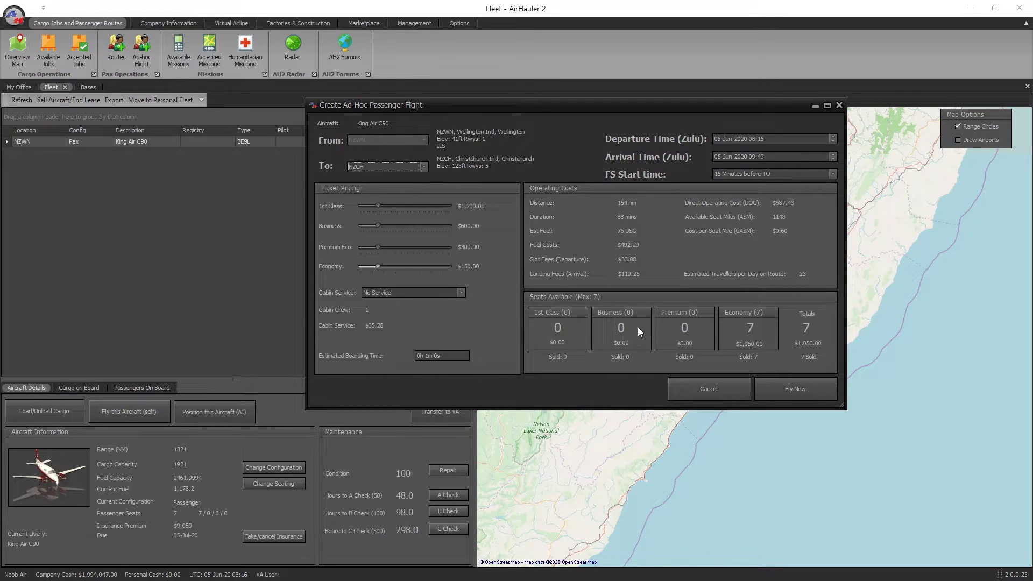
# - Compare the costs of Executive Service, No Service and Complementary Service for the ad-hoc flight, and cancel the flight
pyautogui.click(461, 293)
pyautogui.click(443, 321)
pyautogui.click(462, 293)
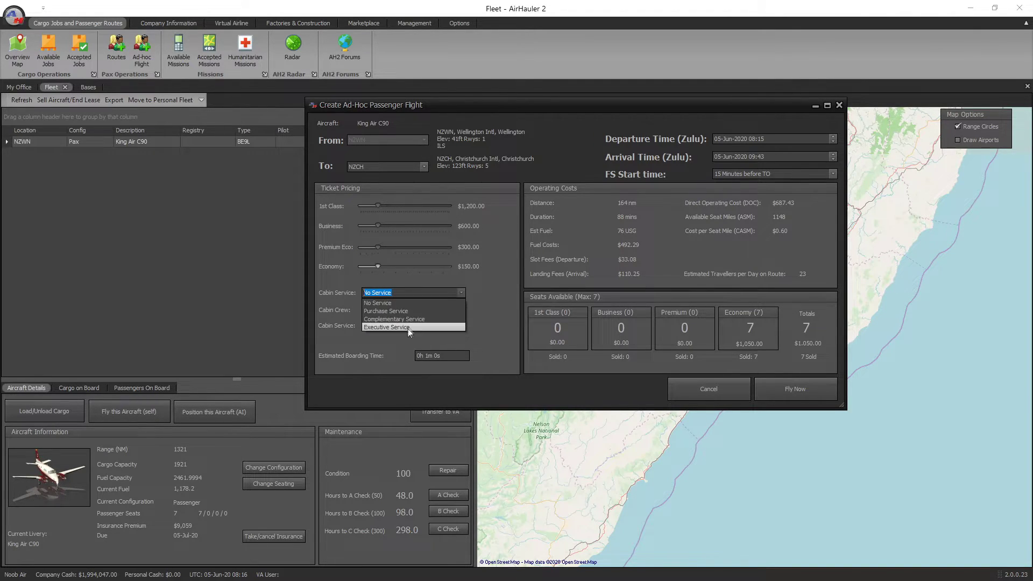
pyautogui.click(406, 331)
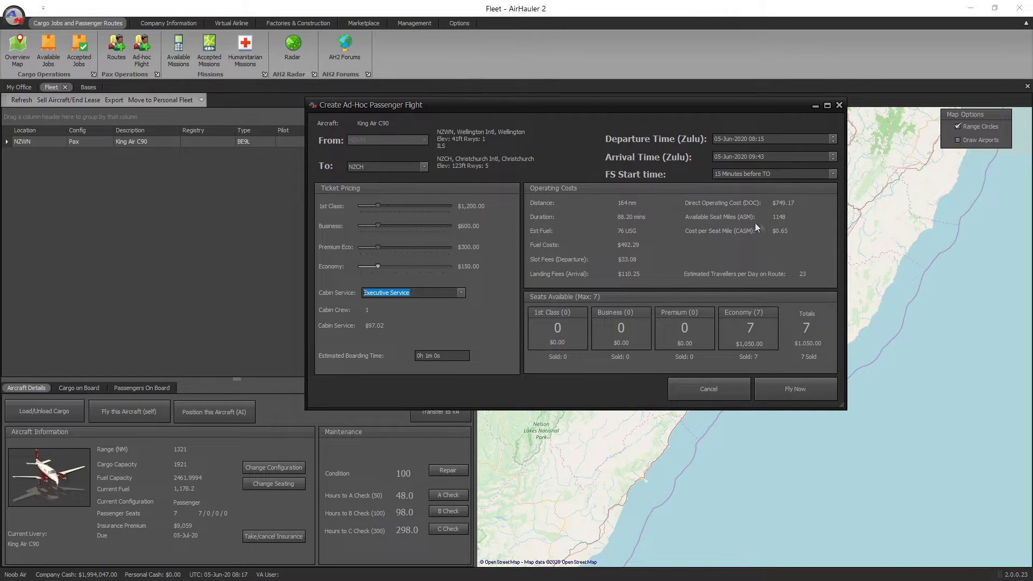
pyautogui.click(461, 293)
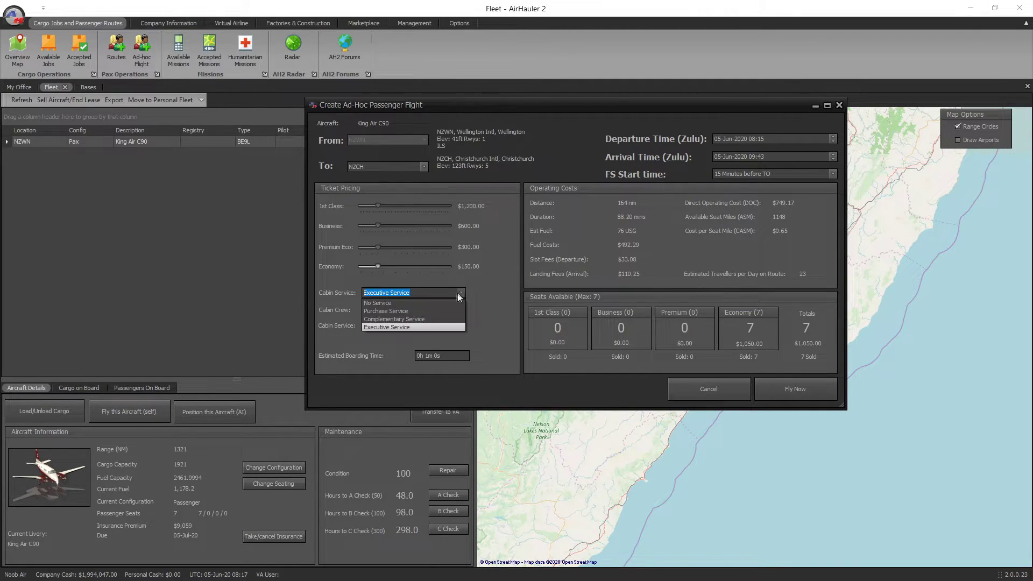
pyautogui.click(415, 301)
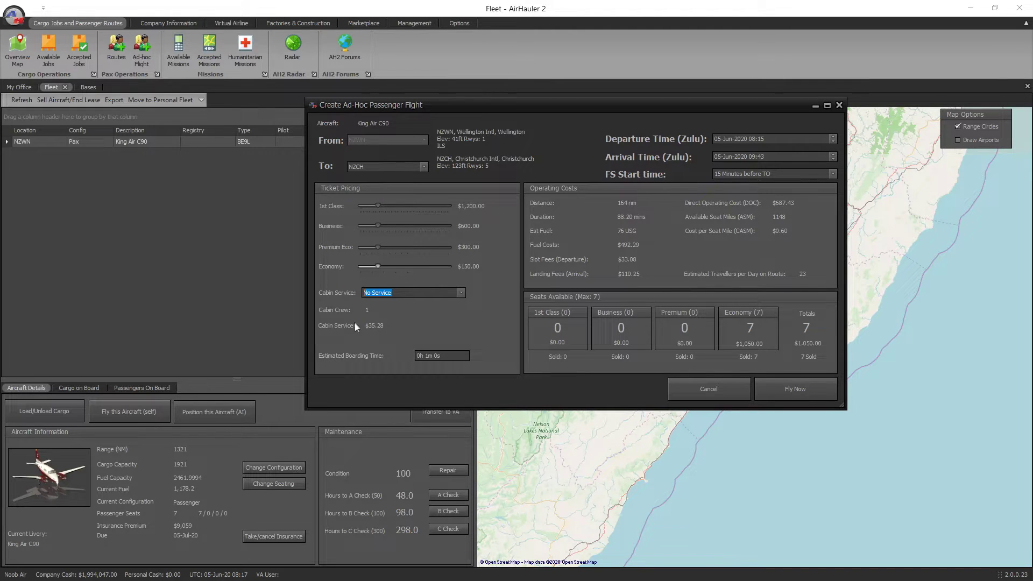
pyautogui.click(460, 292)
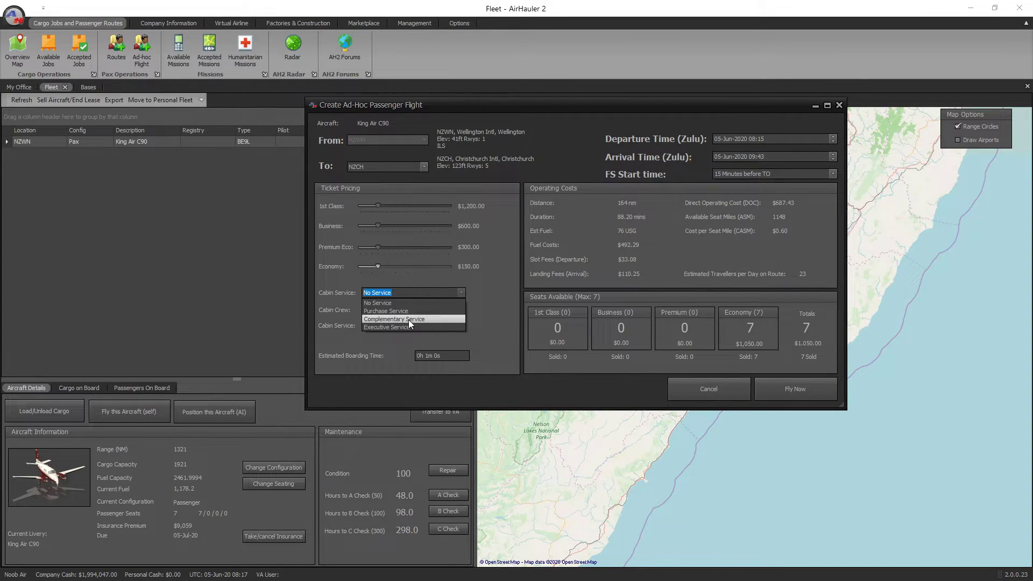
pyautogui.click(405, 318)
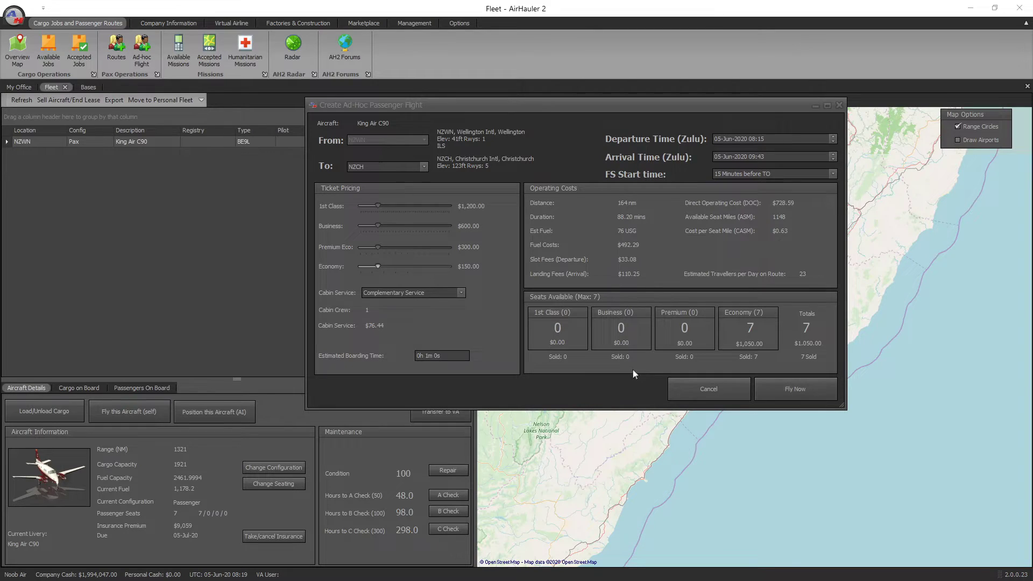
pyautogui.click(710, 389)
# - View the available missions and widen the Description column to read the supply mission's full text
pyautogui.click(184, 49)
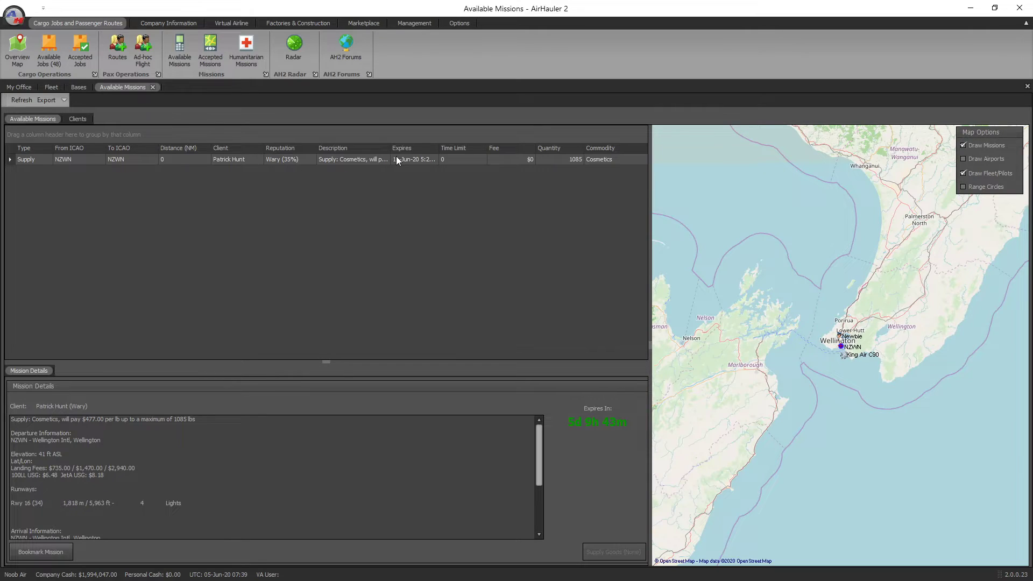
pyautogui.moveTo(391, 152); pyautogui.dragTo(518, 150)
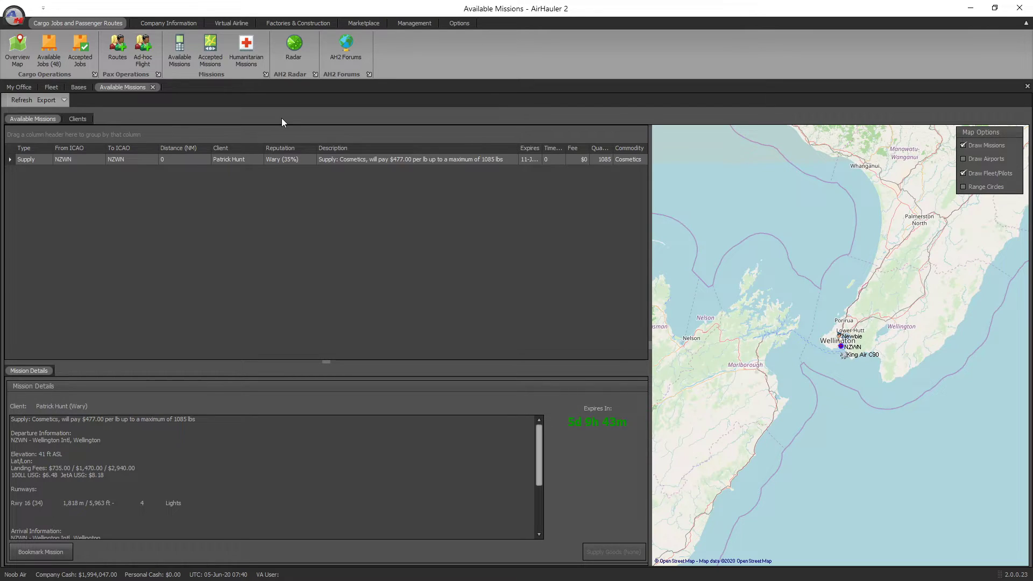
# - Open the commodity item database, browse the tiered item list and view the details of Cigarettes under Tier 1
pyautogui.click(172, 21)
pyautogui.click(222, 21)
pyautogui.click(281, 23)
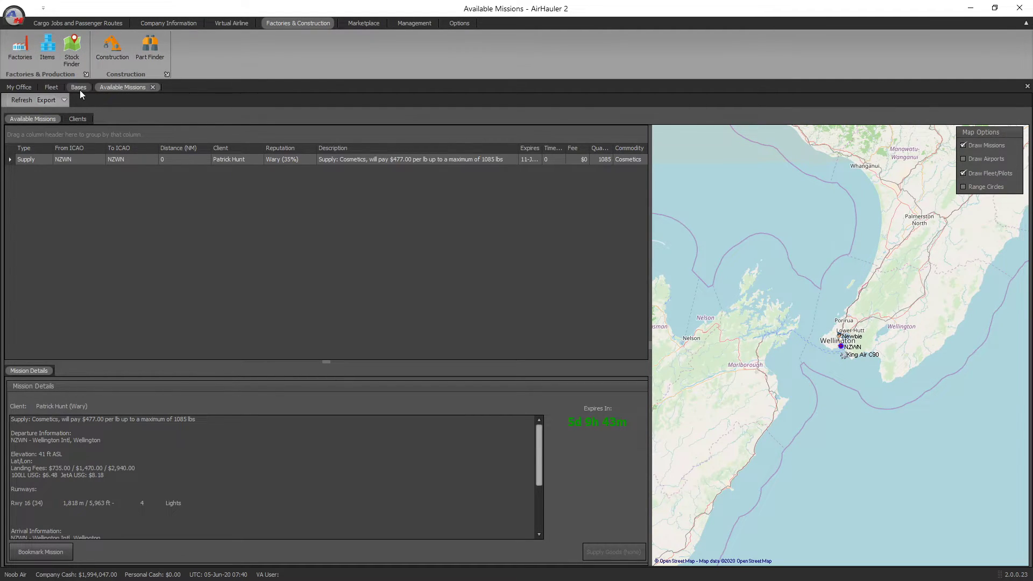
pyautogui.click(48, 54)
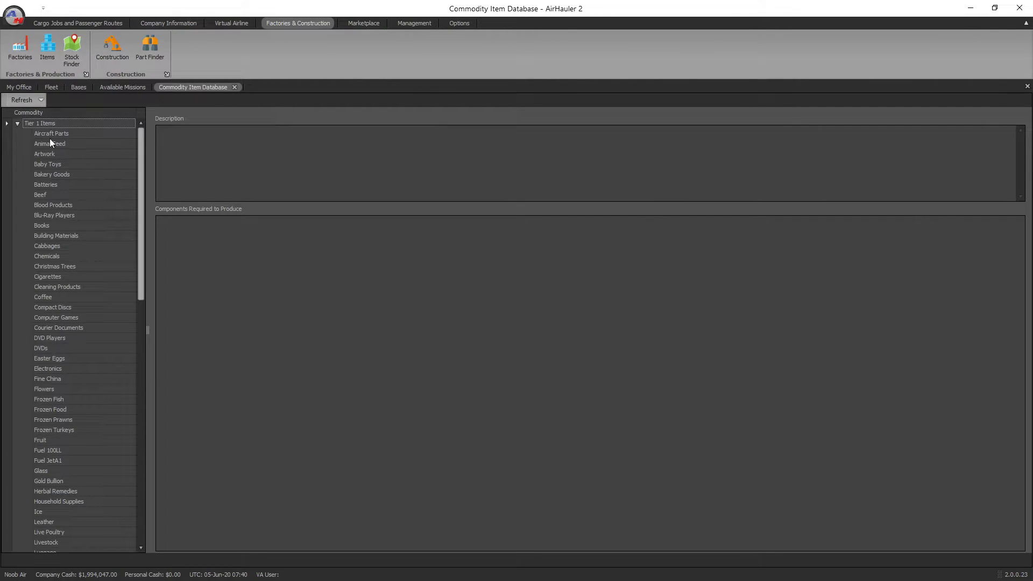
pyautogui.moveTo(144, 148); pyautogui.dragTo(133, 296)
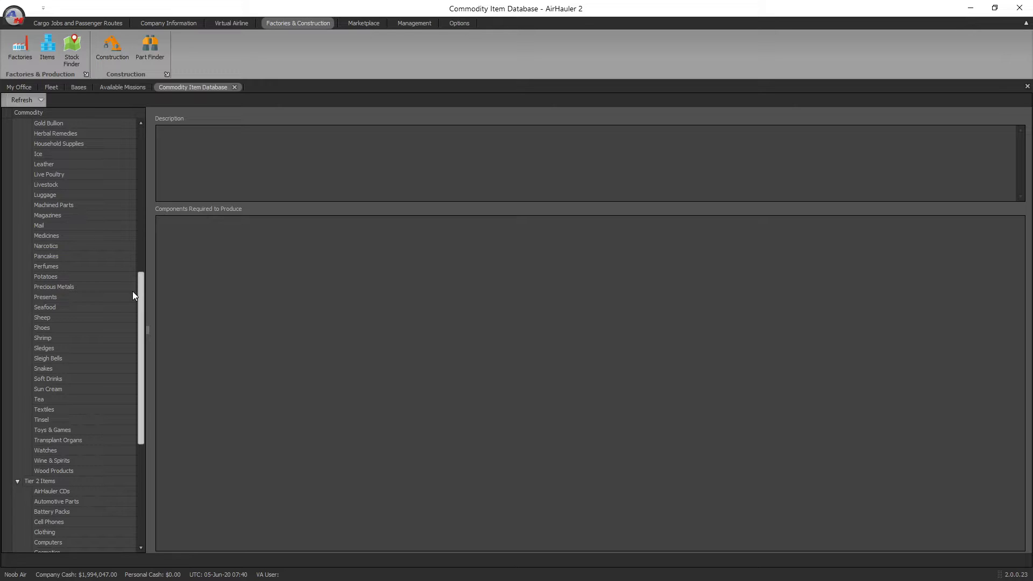
pyautogui.moveTo(133, 292); pyautogui.dragTo(118, 152)
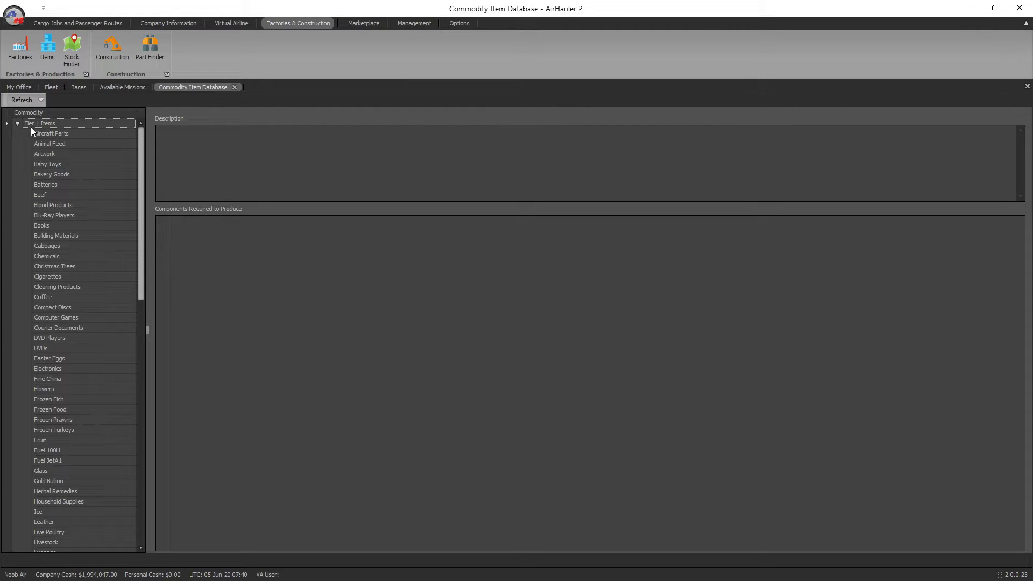
pyautogui.moveTo(143, 156); pyautogui.dragTo(133, 137)
pyautogui.click(64, 277)
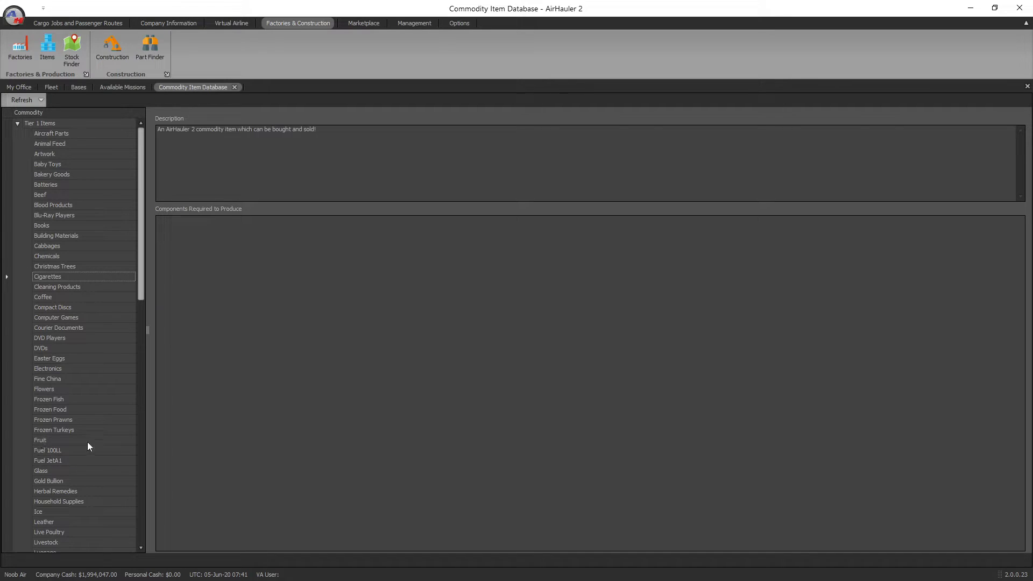
# - Look up the components required to produce AirHauler CDs and Plastics among the Tier 2 items
pyautogui.moveTo(142, 238); pyautogui.dragTo(124, 474)
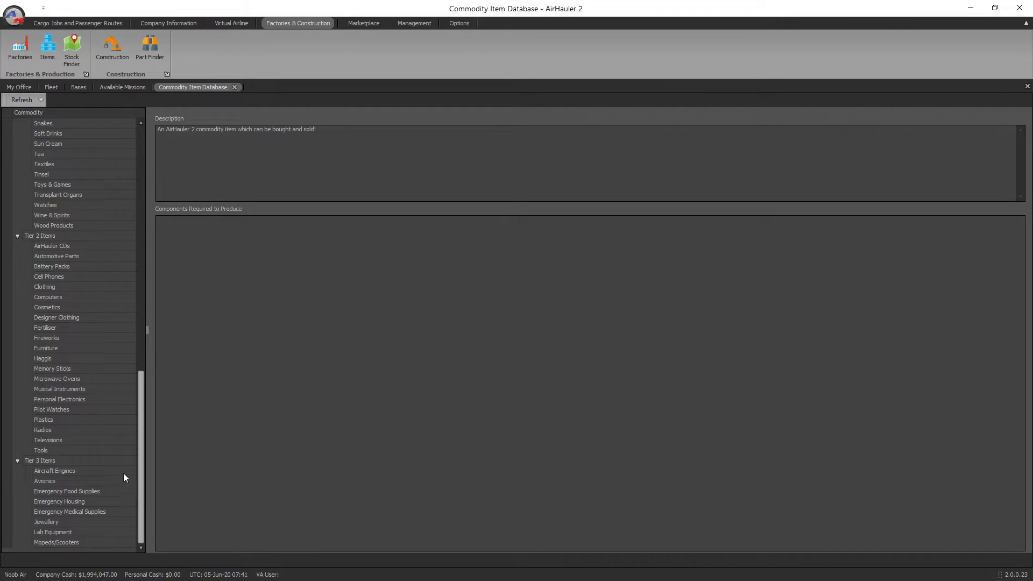
pyautogui.click(57, 245)
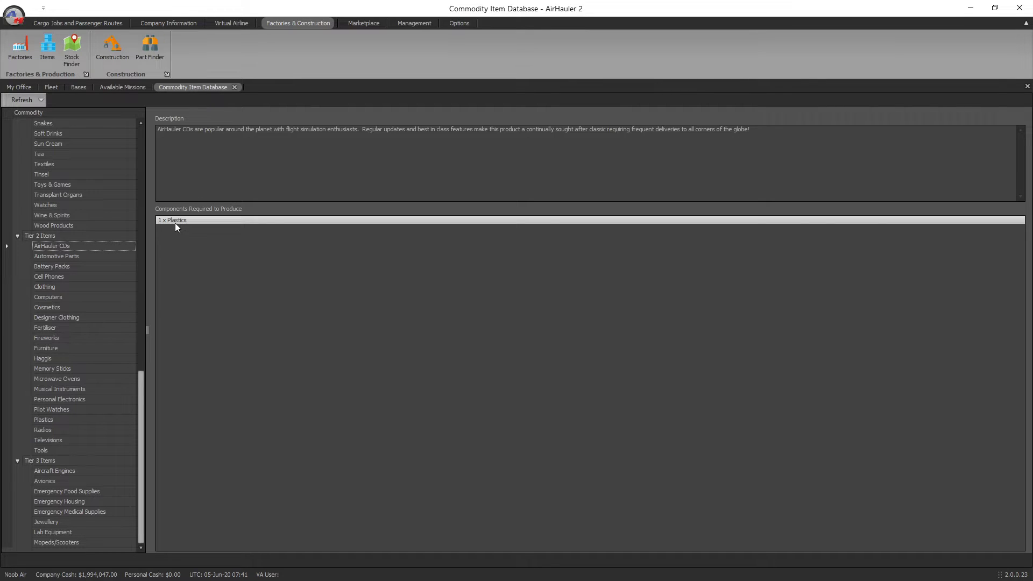
pyautogui.moveTo(142, 380); pyautogui.dragTo(145, 240)
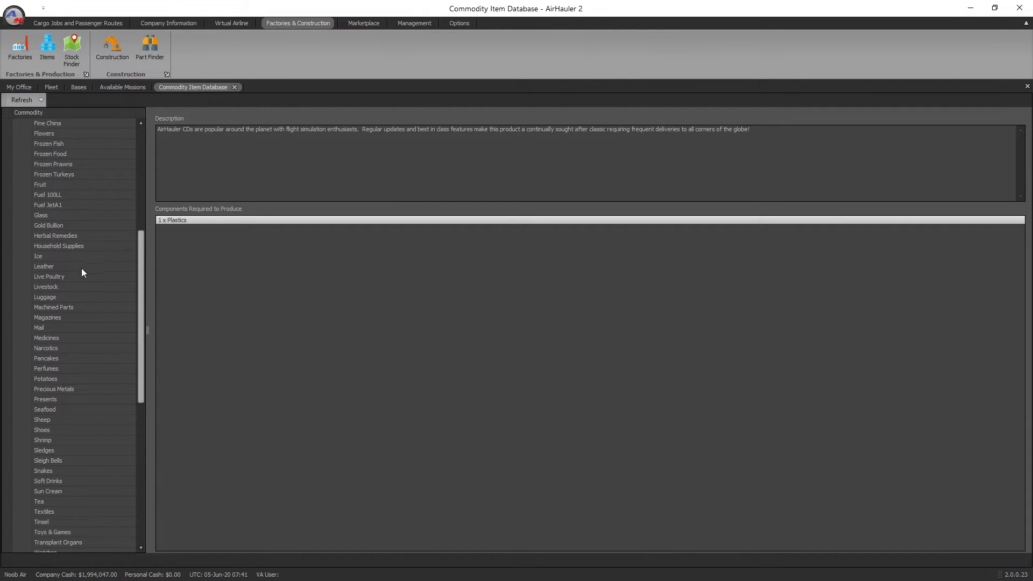
pyautogui.click(44, 440)
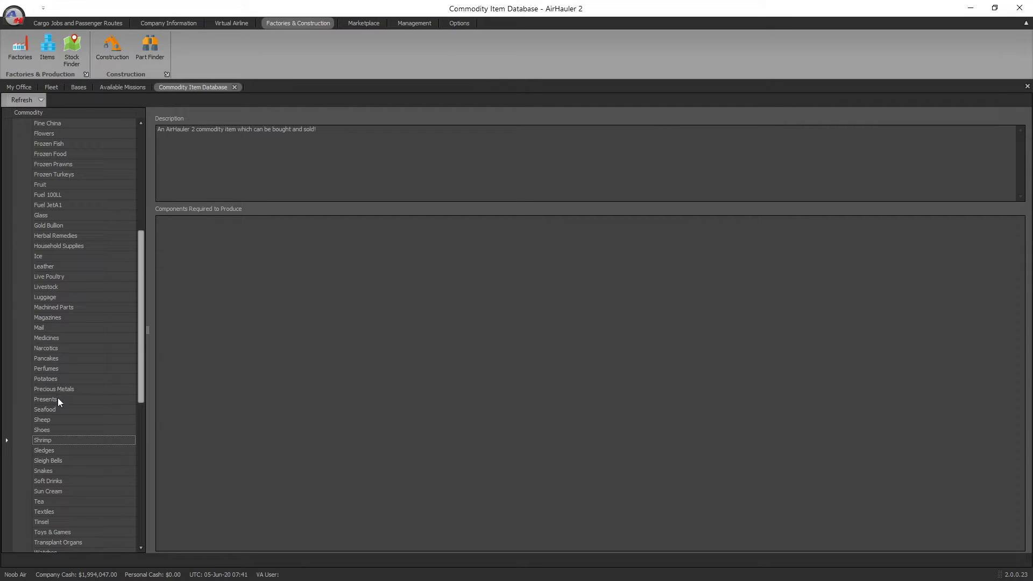
pyautogui.moveTo(145, 336); pyautogui.dragTo(147, 341)
pyautogui.scroll(-9, 133, 403)
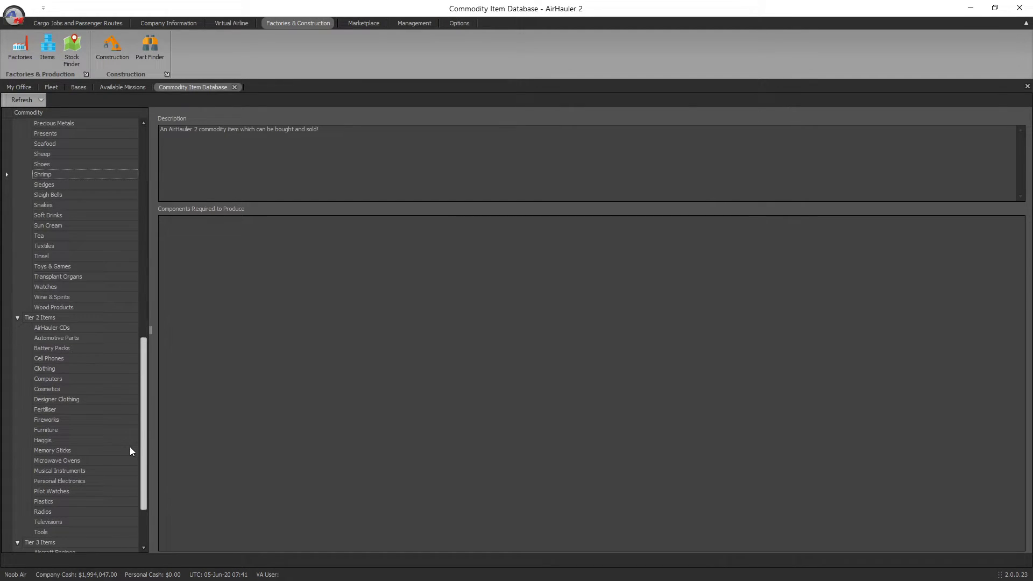
pyautogui.click(44, 502)
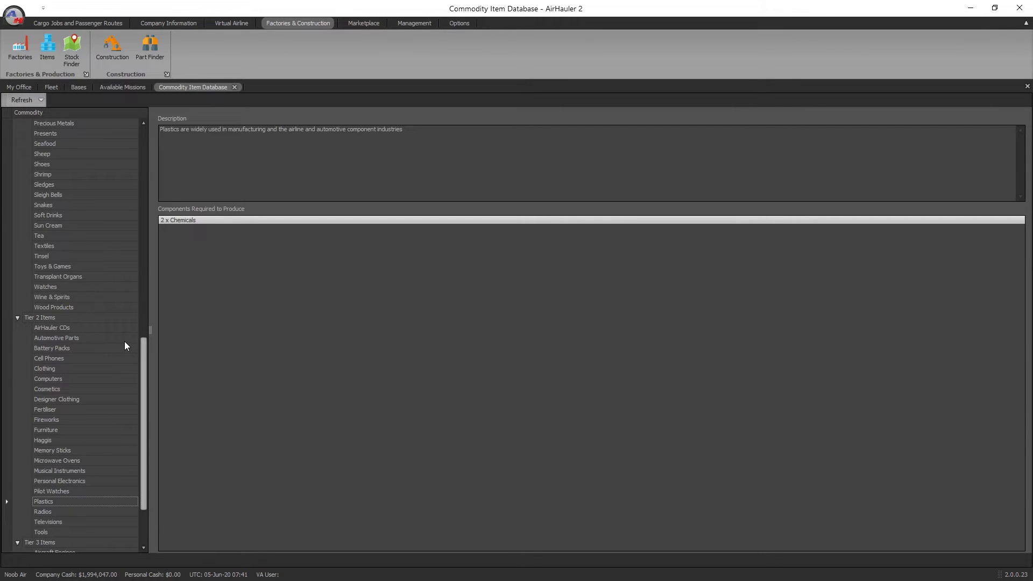
# - Trace the AirHauler CDs production chain by viewing the entries for AirHauler CDs, Plastics and Tier 1 Chemicals
pyautogui.click(61, 394)
pyautogui.click(60, 329)
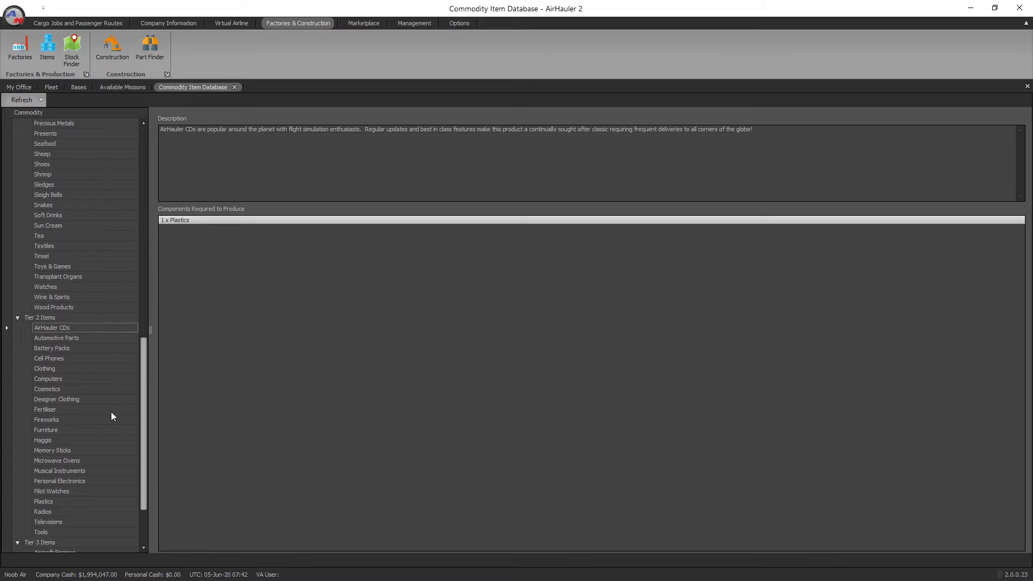
pyautogui.click(48, 502)
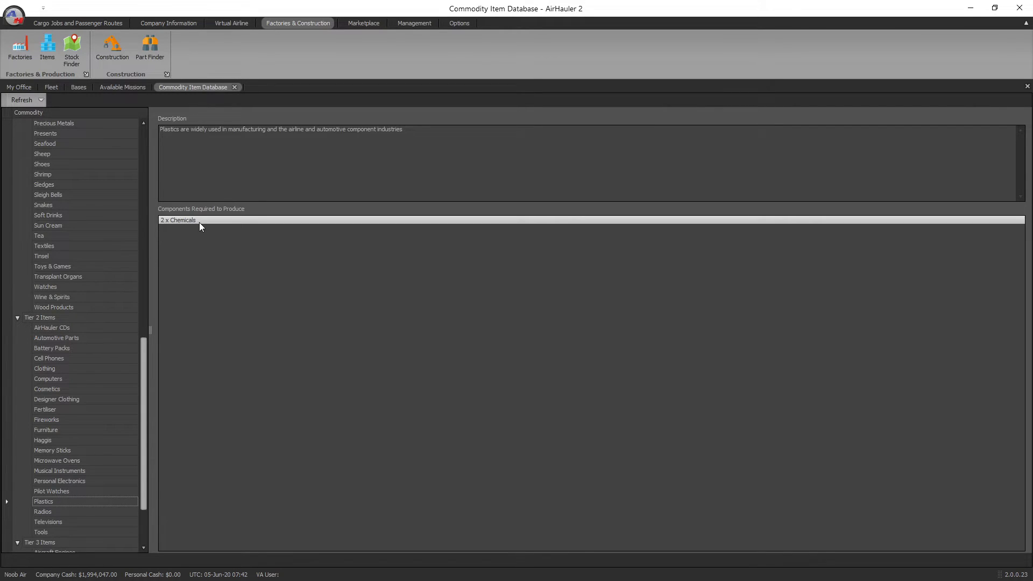
pyautogui.moveTo(144, 354); pyautogui.dragTo(150, 149)
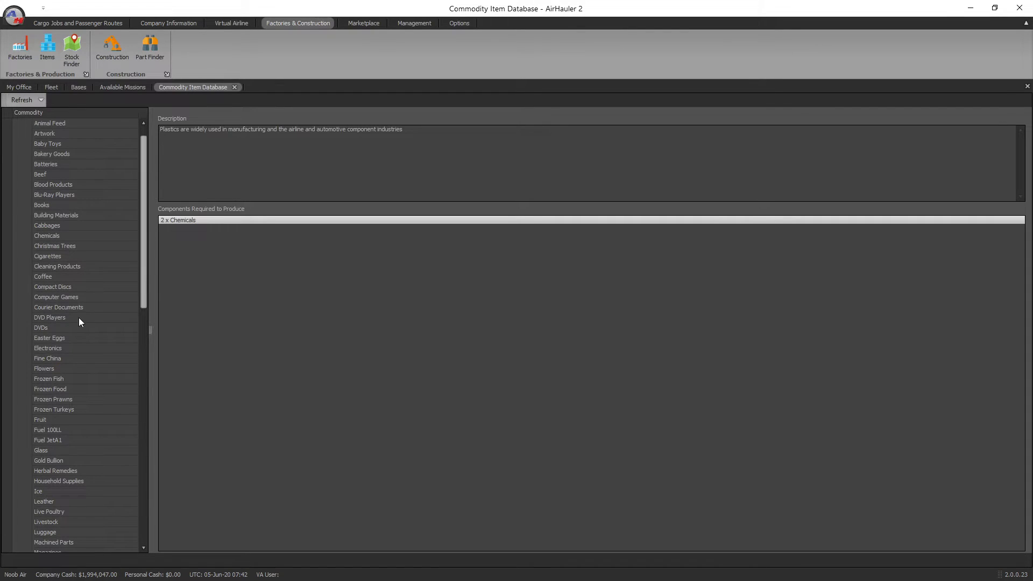
pyautogui.click(47, 237)
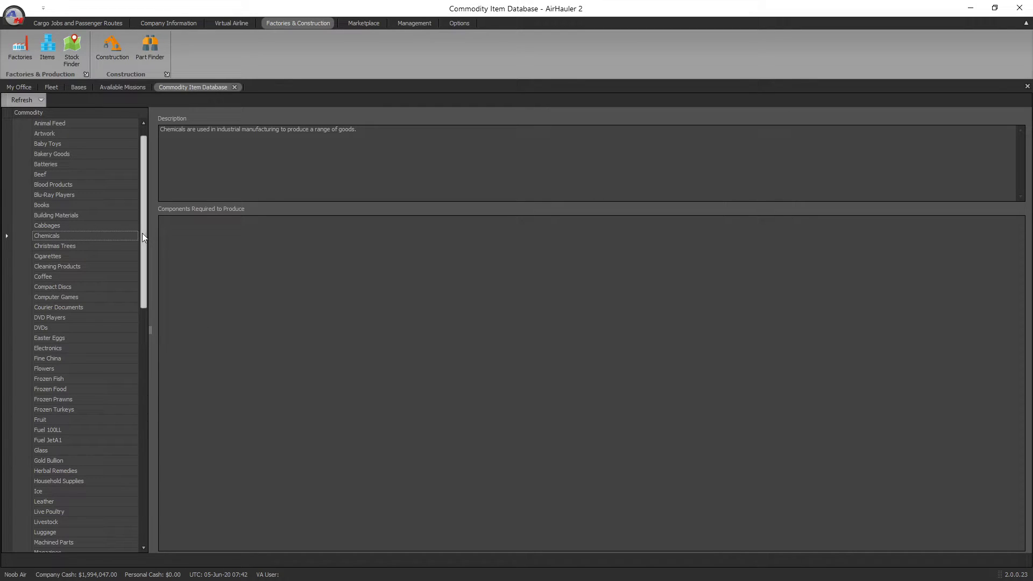
# - Return to the Tier 2 list, recheck Plastics and AirHauler CDs, and look over the Tier 3 items
pyautogui.moveTo(143, 233); pyautogui.dragTo(75, 467)
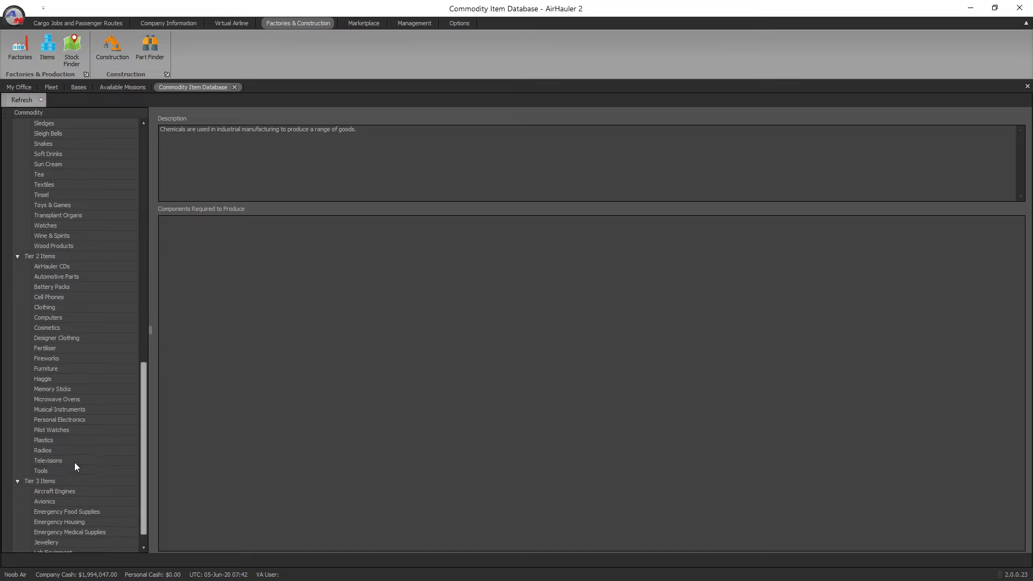
pyautogui.click(49, 443)
pyautogui.click(62, 266)
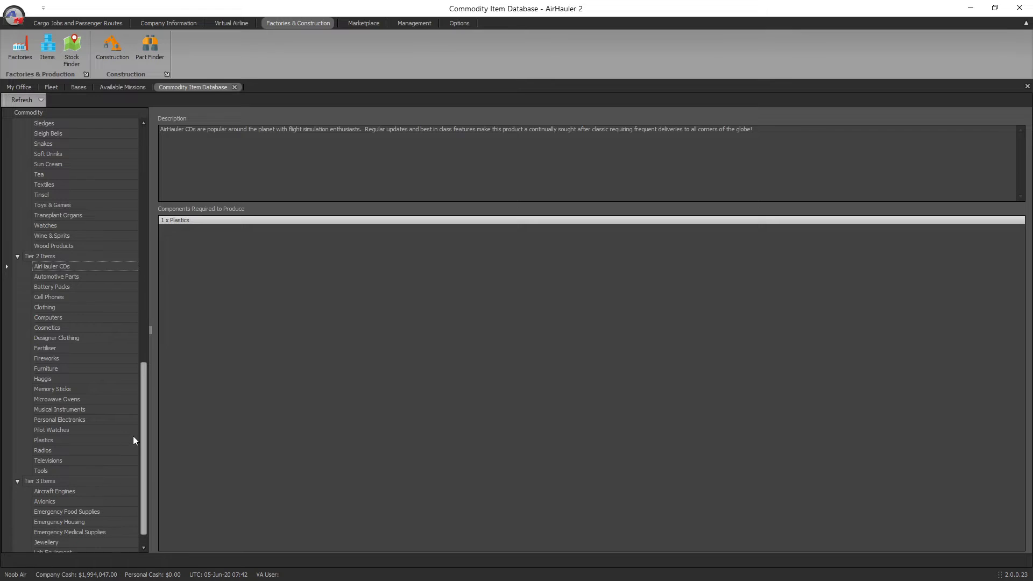
pyautogui.scroll(-1, 144, 437)
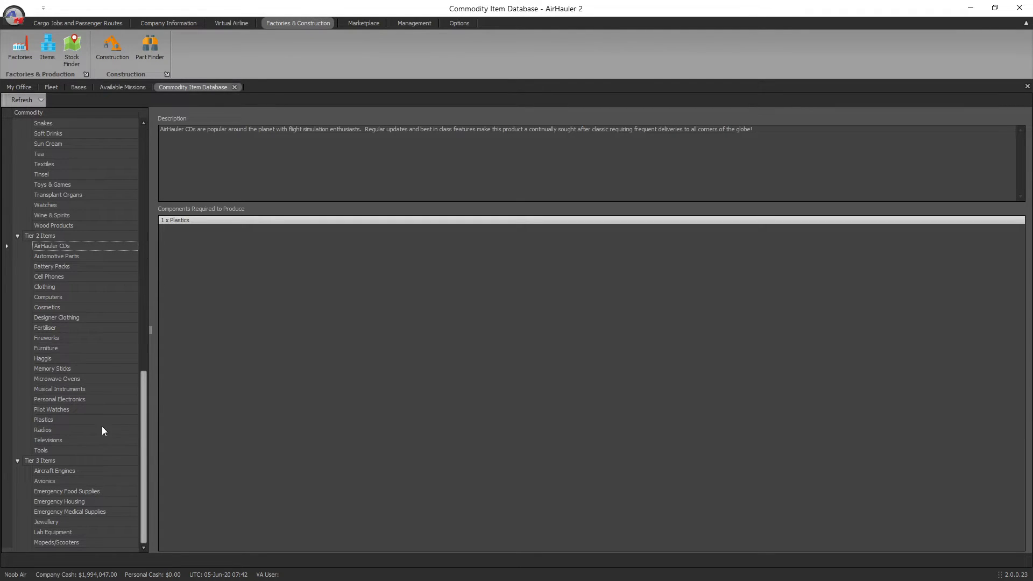
# - Check the components required to produce Cosmetics and compare them with the supply mission in the available missions
pyautogui.click(24, 60)
pyautogui.click(63, 307)
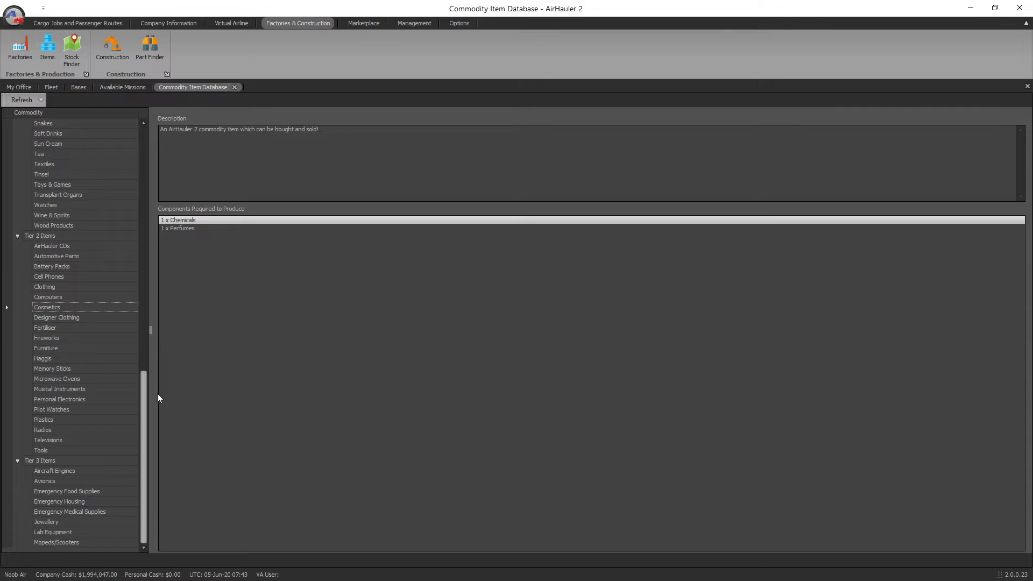
pyautogui.moveTo(141, 396); pyautogui.dragTo(144, 367)
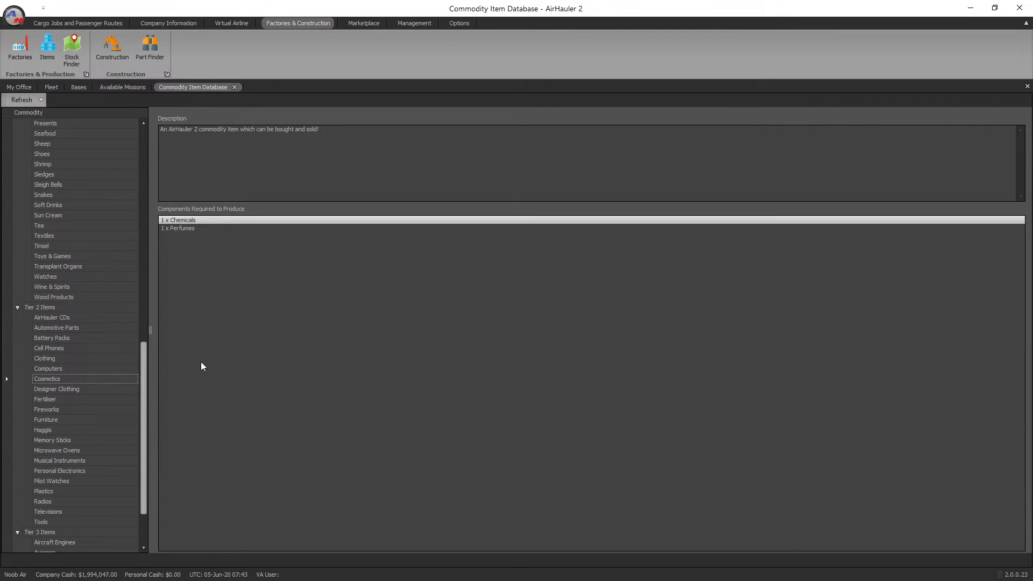
pyautogui.moveTo(147, 360); pyautogui.dragTo(146, 302)
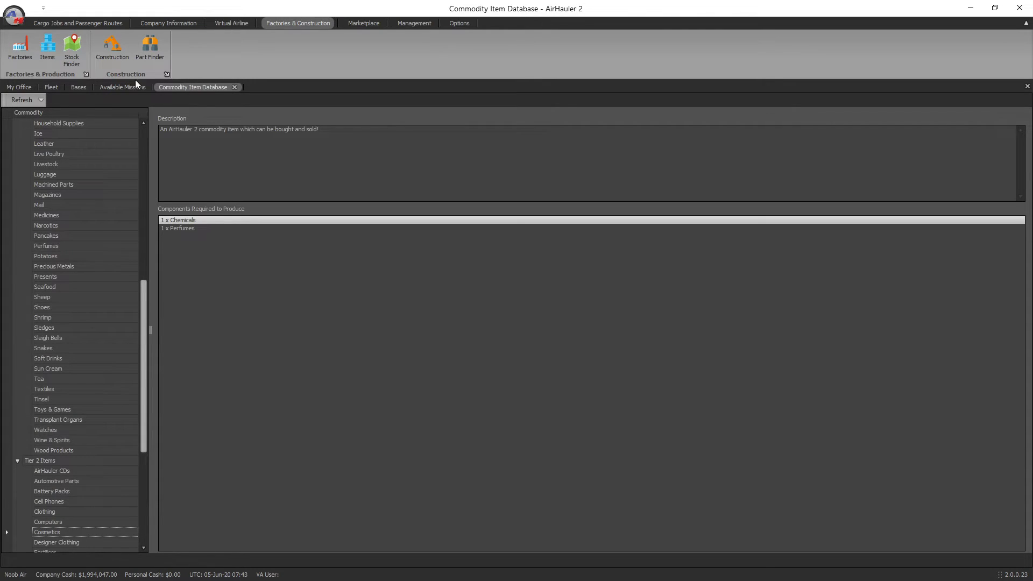
pyautogui.click(111, 88)
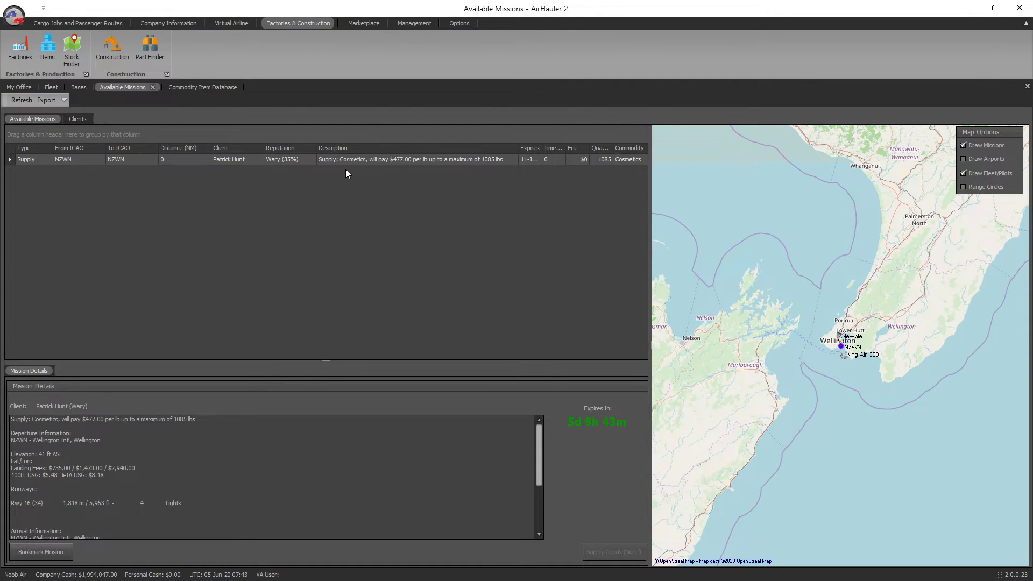
pyautogui.click(210, 86)
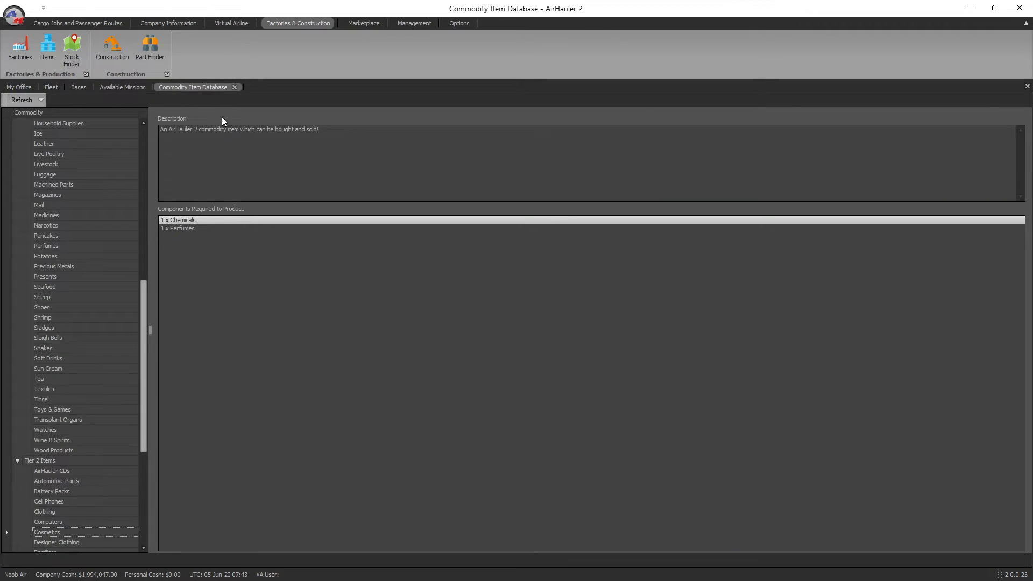
# - Review the commodity stocks at NZWN in the Overview Map and check the price and availability of Perfumes
pyautogui.click(97, 24)
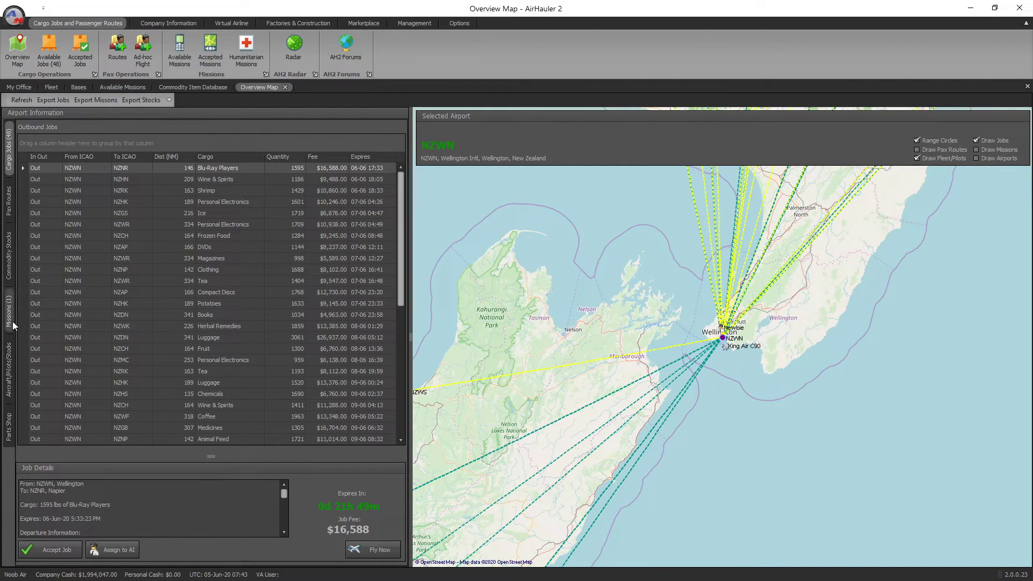
pyautogui.click(9, 255)
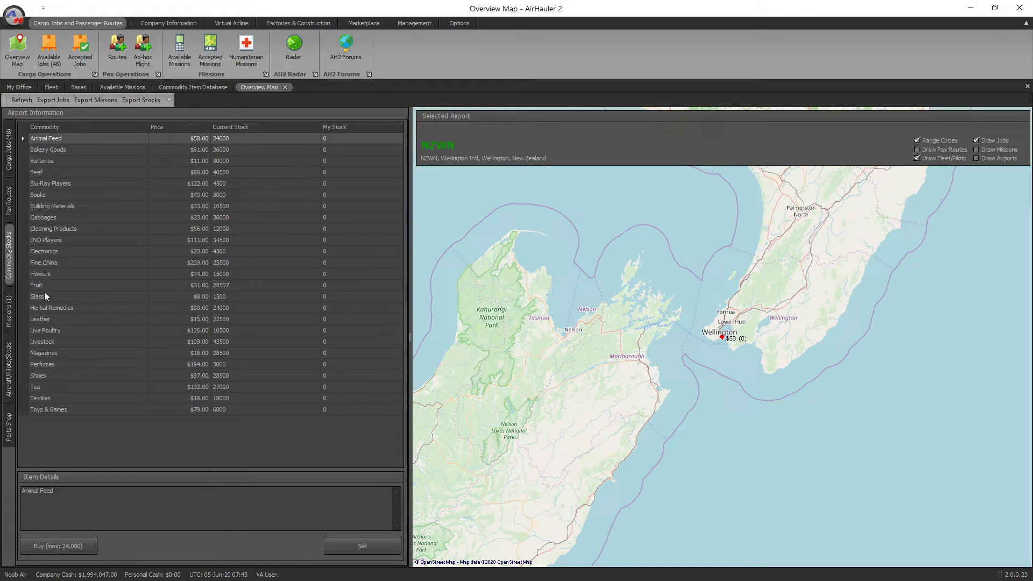
pyautogui.click(47, 366)
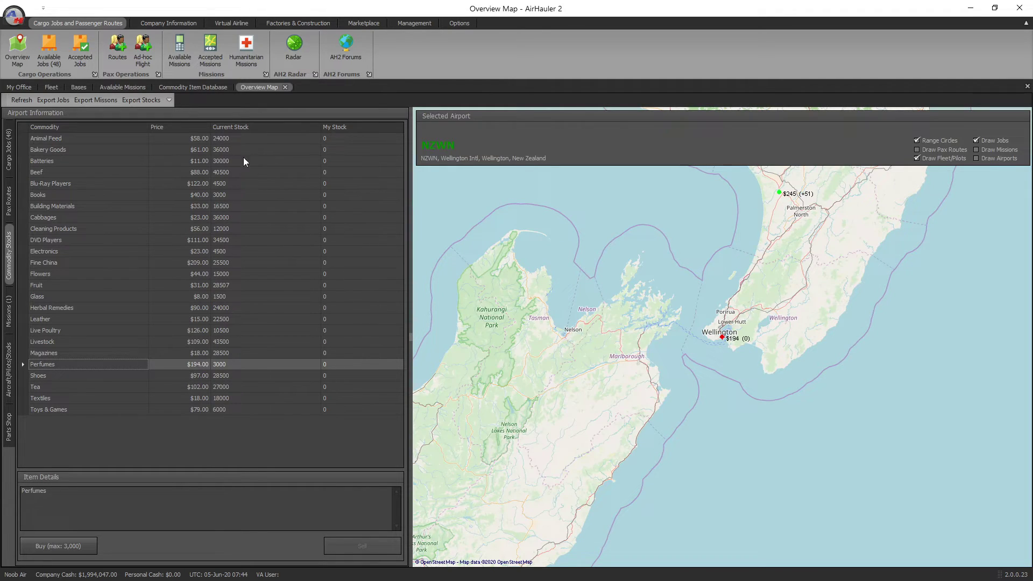
pyautogui.click(346, 307)
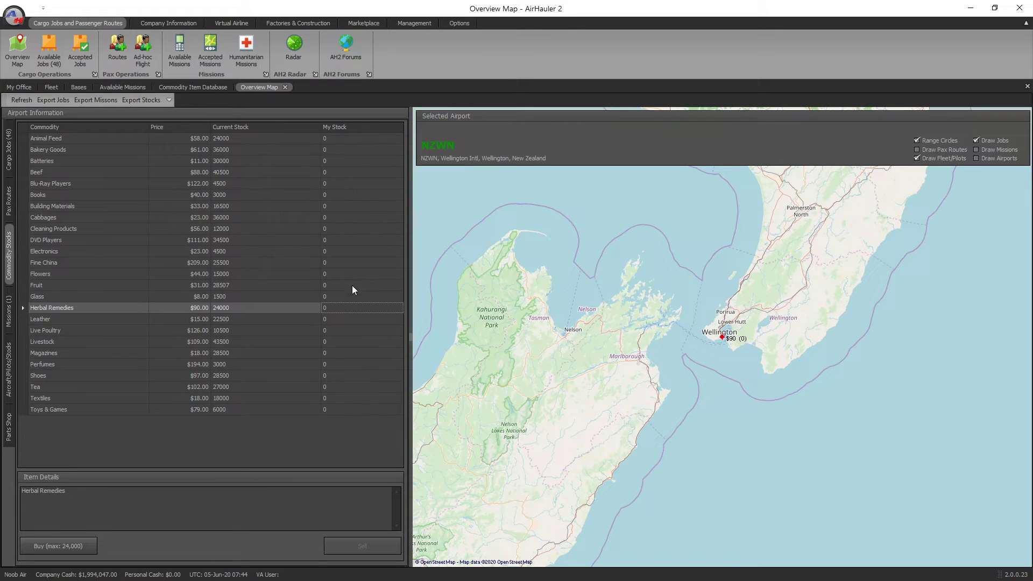
pyautogui.click(75, 339)
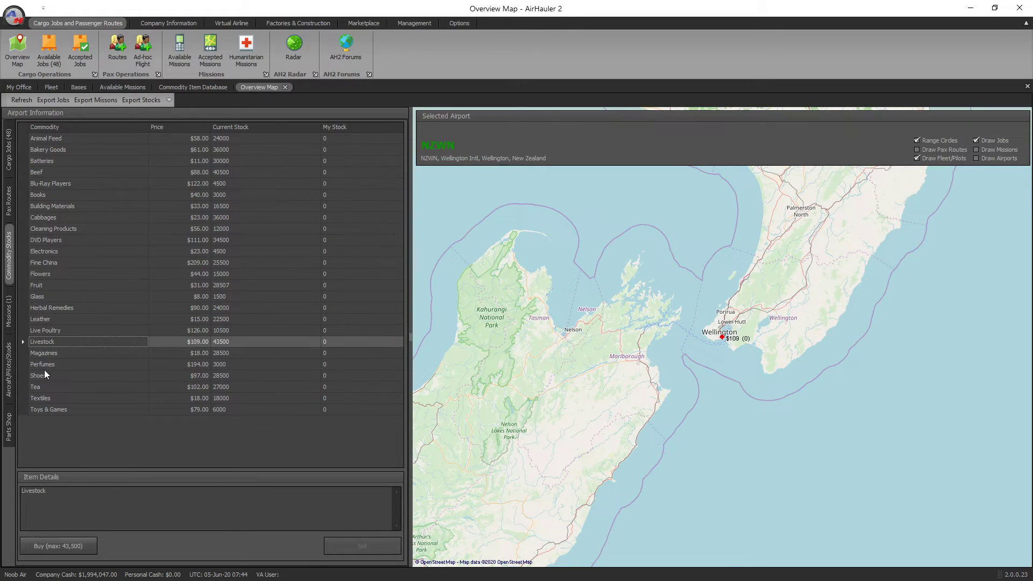
pyautogui.click(125, 366)
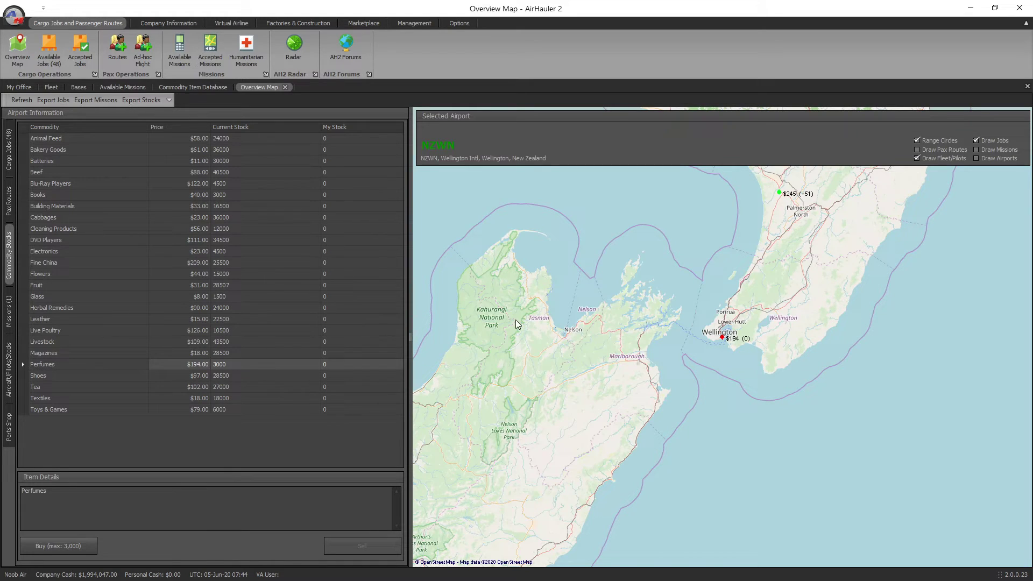
# - Open the Stock Finder and choose Chemicals (1) as the commodity to locate
pyautogui.click(186, 23)
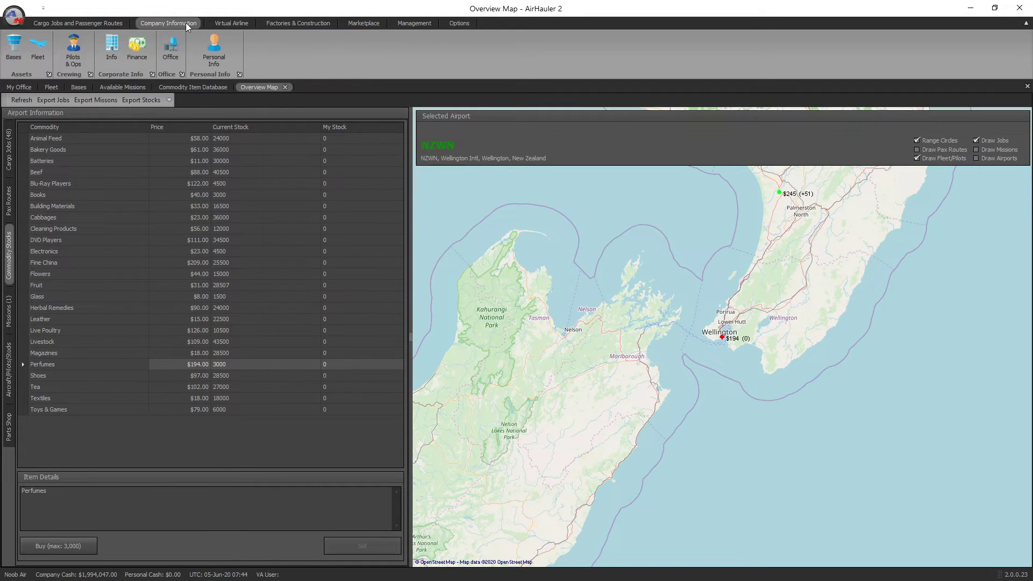
pyautogui.click(236, 22)
pyautogui.click(280, 22)
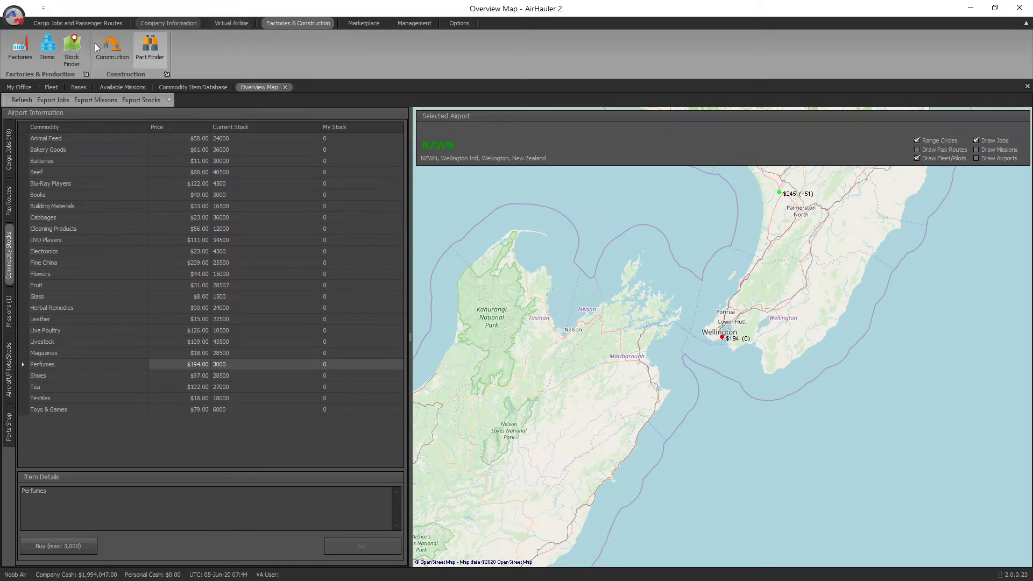
pyautogui.click(71, 50)
pyautogui.click(176, 131)
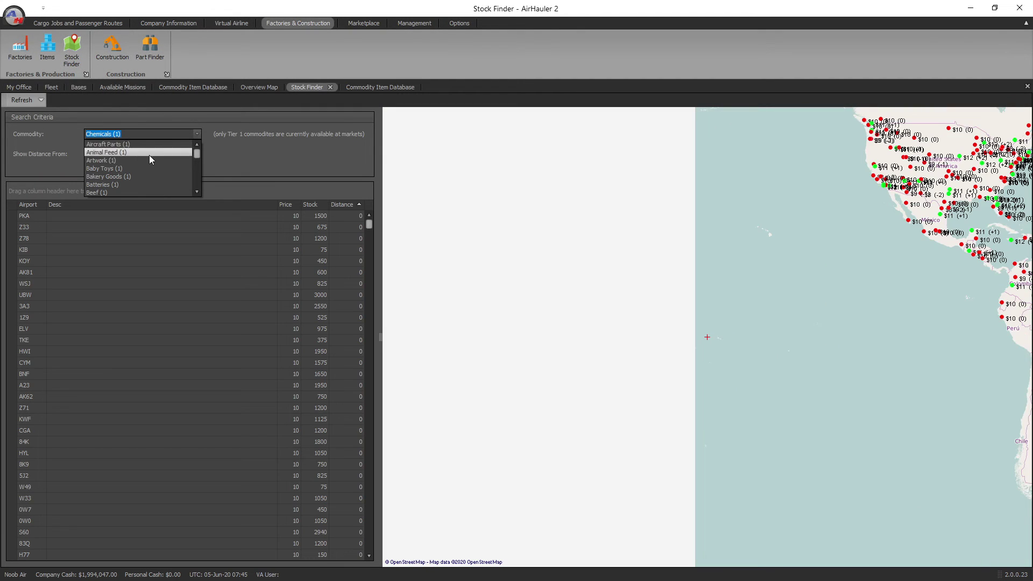
pyautogui.click(197, 193)
pyautogui.click(197, 193)
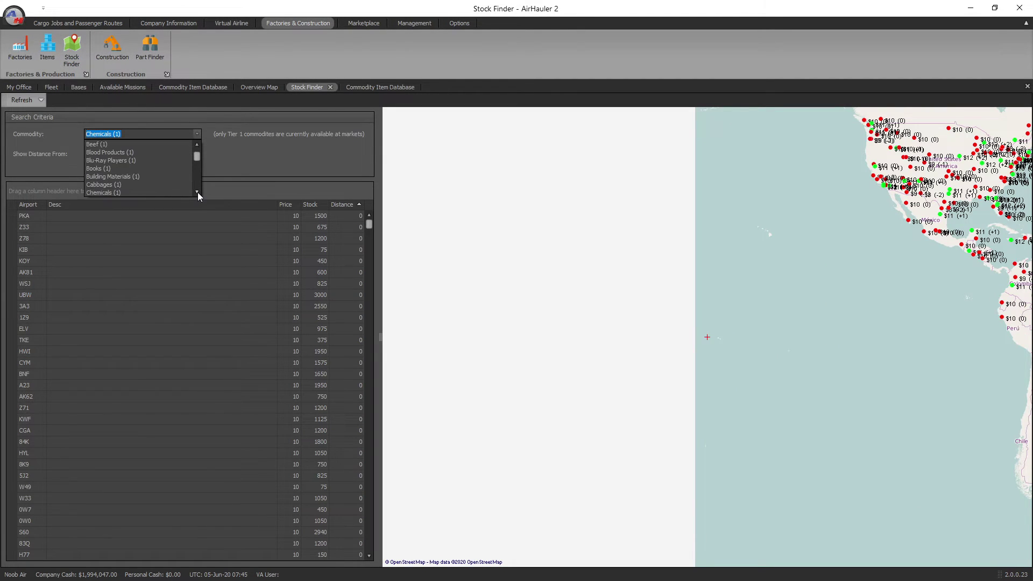
pyautogui.click(197, 193)
pyautogui.click(125, 168)
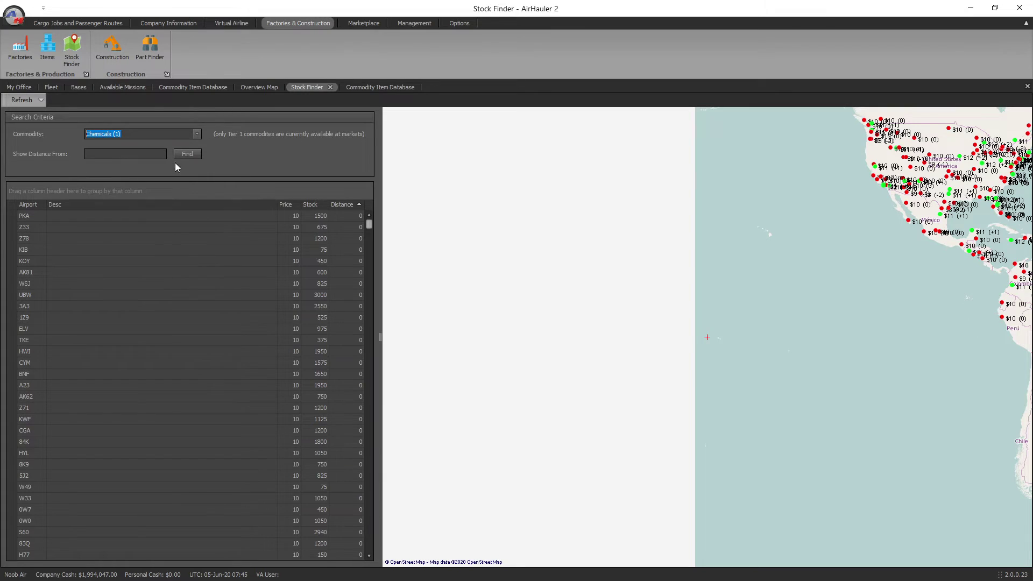
# - Set NZWN as the airport from which the Chemicals stock distances are shown
pyautogui.click(141, 154)
pyautogui.write('nzwn')
pyautogui.click(187, 154)
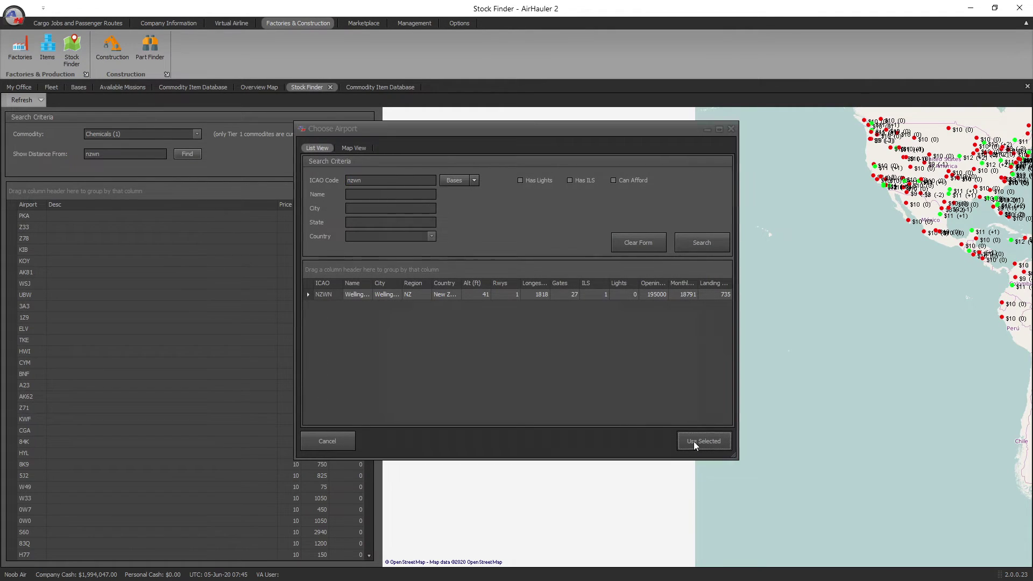
pyautogui.click(693, 442)
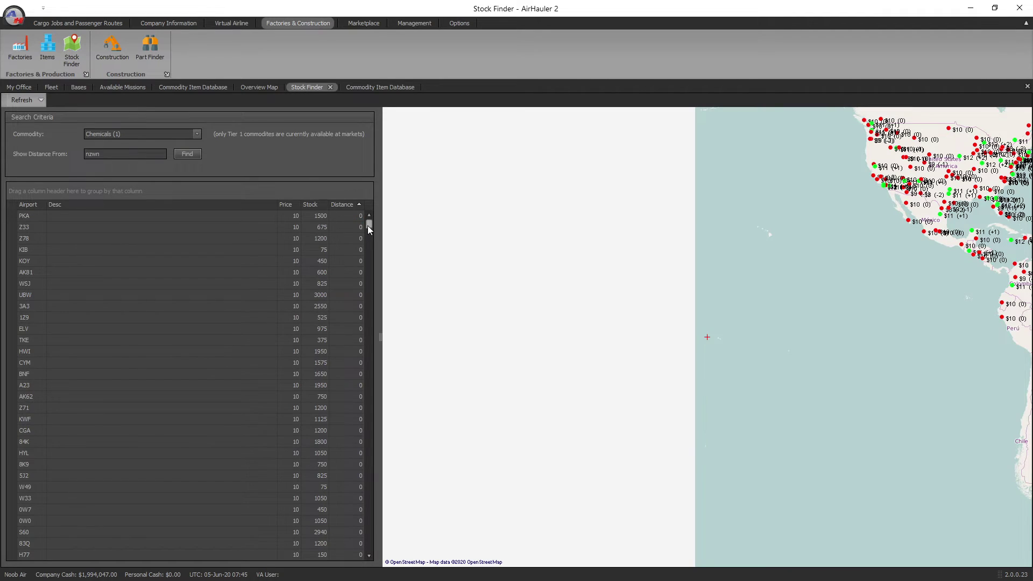
# - Look through the Chemicals sources by distance, select NZPM Palmerston North, and examine its location relative to Wellington on the map
pyautogui.scroll(-10, 367, 225)
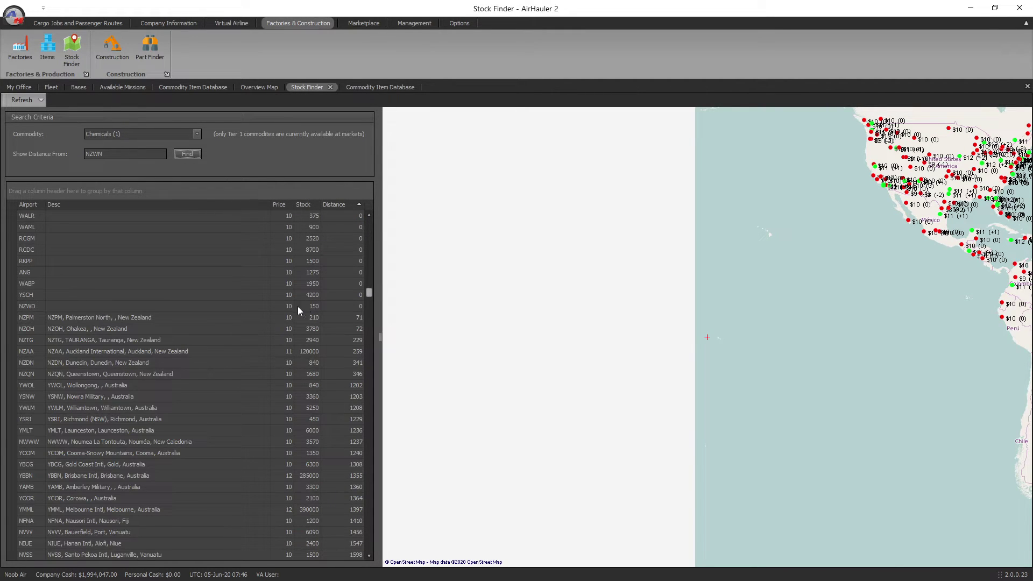
pyautogui.scroll(-1, 204, 340)
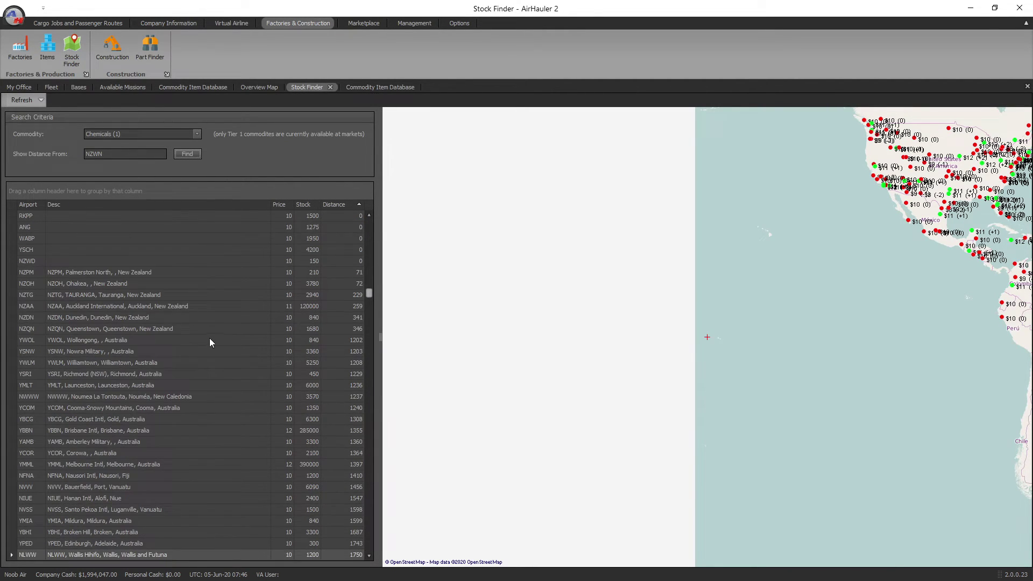
pyautogui.click(80, 273)
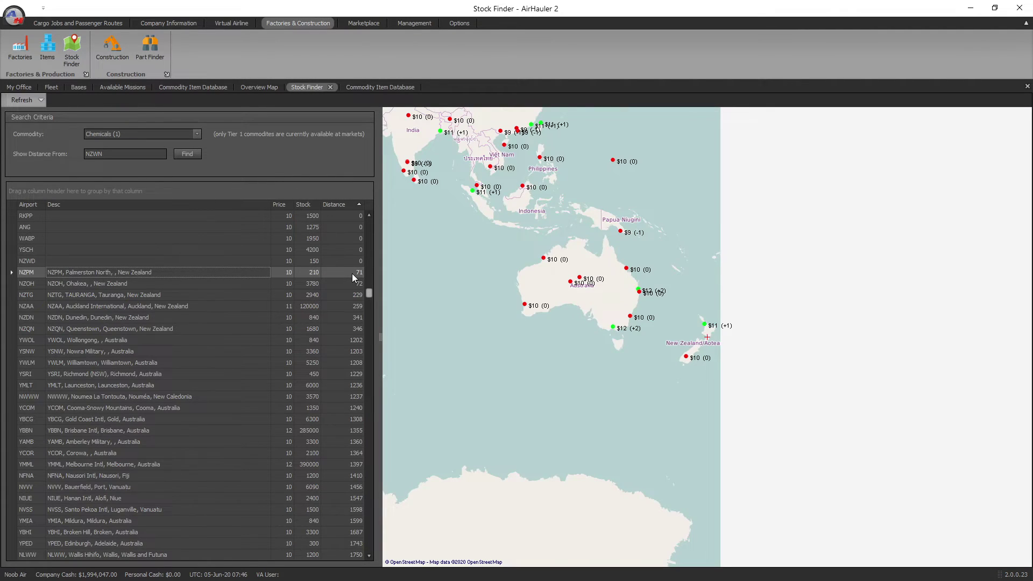
pyautogui.scroll(2, 697, 367)
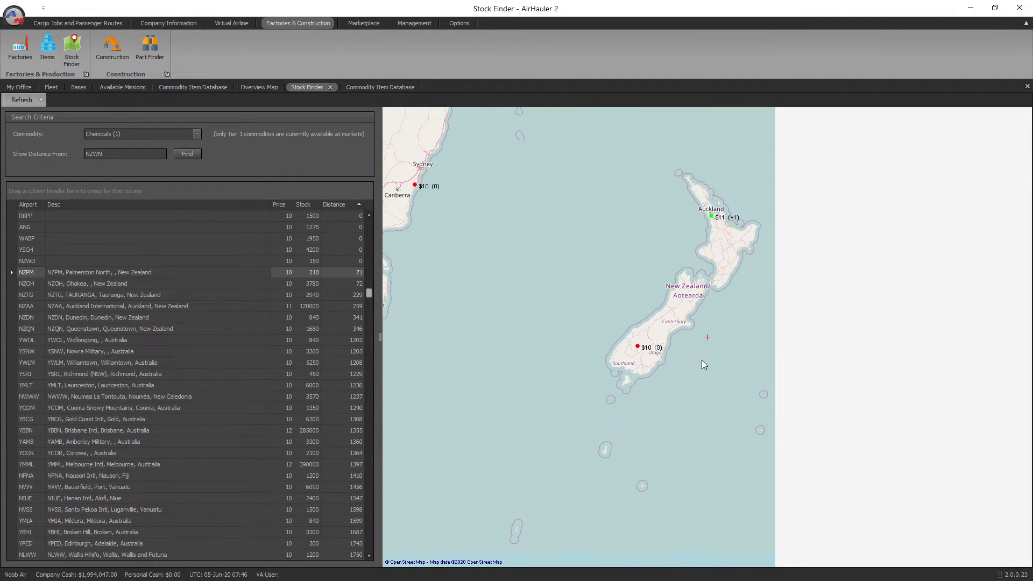
pyautogui.scroll(4, 719, 305)
pyautogui.scroll(-1, 671, 301)
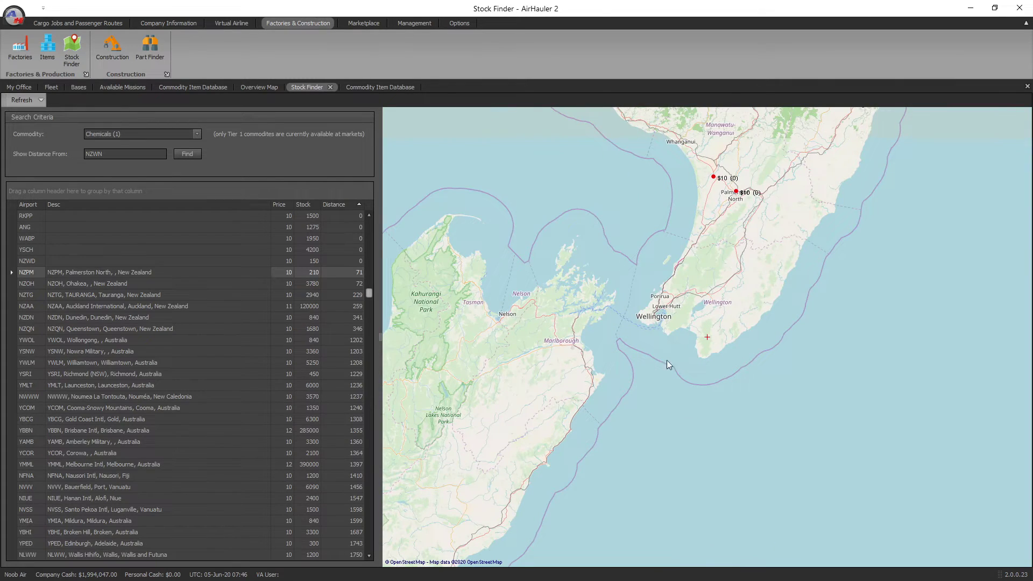
pyautogui.moveTo(670, 299); pyautogui.dragTo(651, 343)
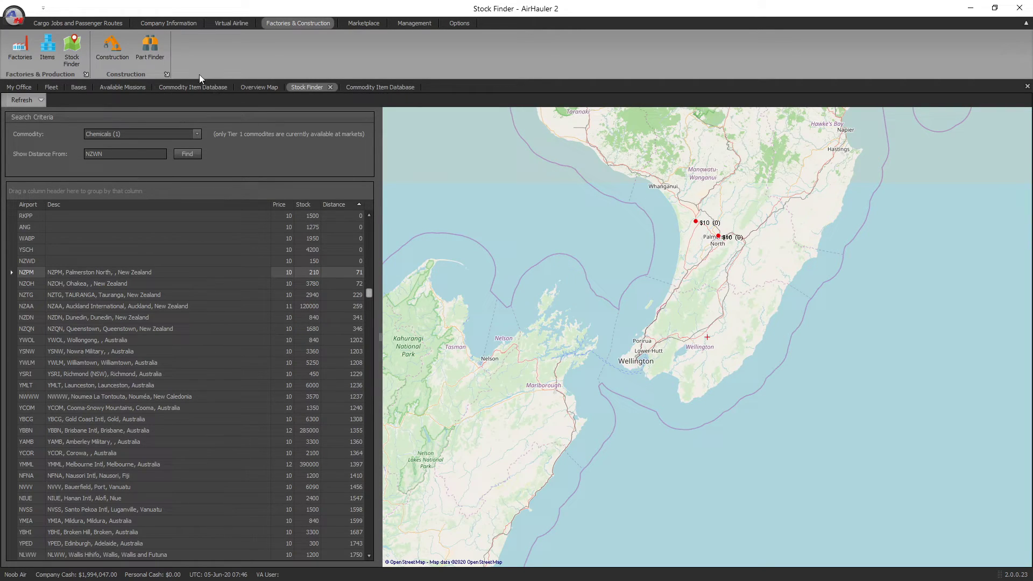
# - Recheck the Cosmetics supply mission among the available missions and view the list of mission clients
pyautogui.click(148, 23)
pyautogui.click(112, 24)
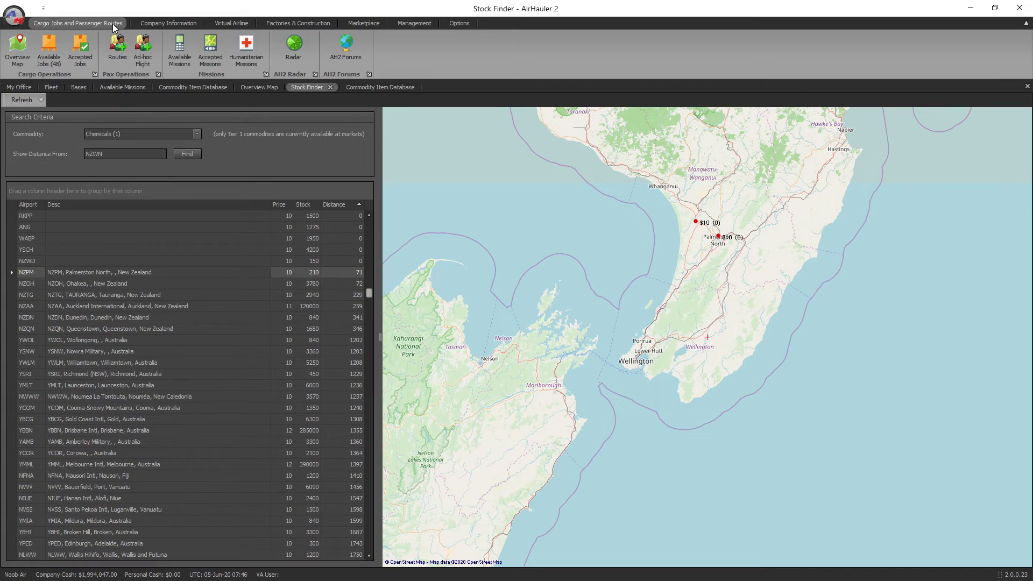
pyautogui.click(134, 88)
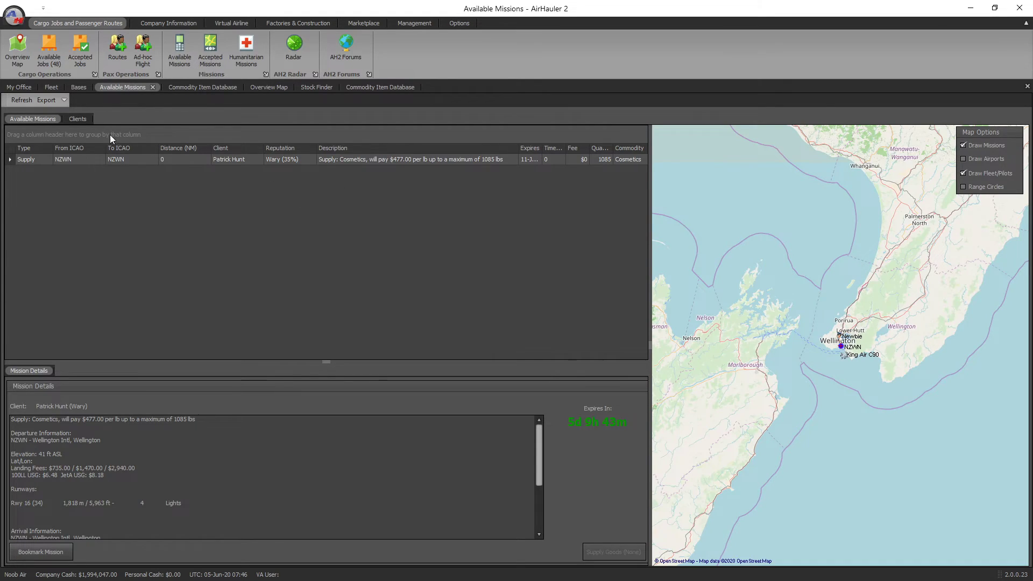
pyautogui.click(79, 119)
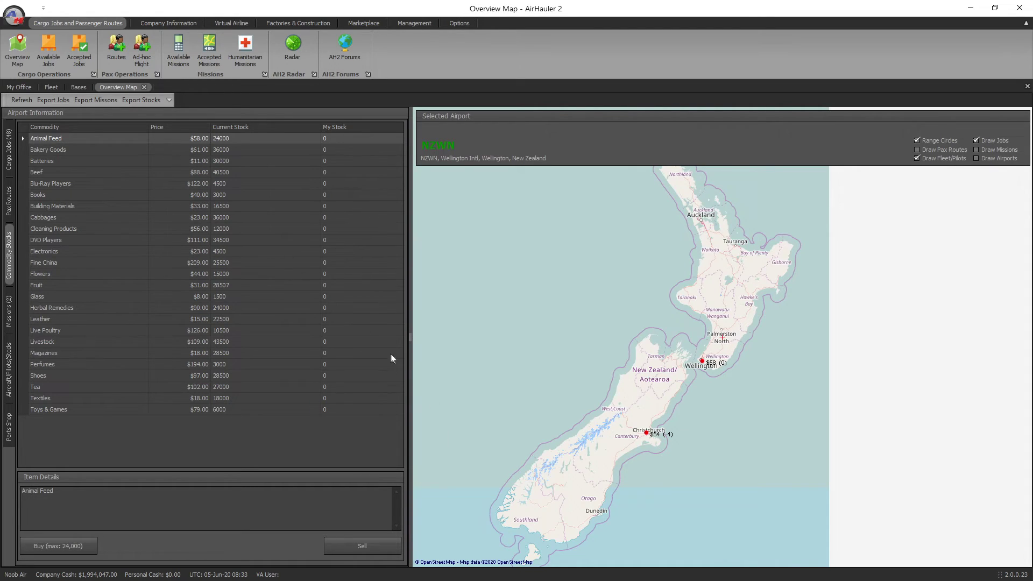
# - Compare the NZWN prices of DVD Players, Cleaning Products and Electronics with those at other New Zealand airports on the map
pyautogui.click(67, 240)
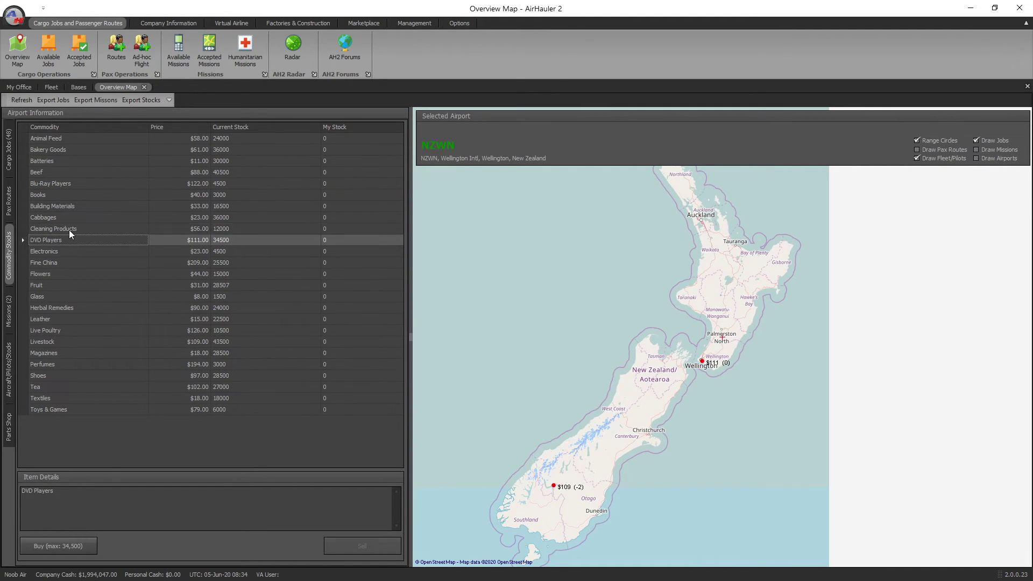
pyautogui.click(70, 229)
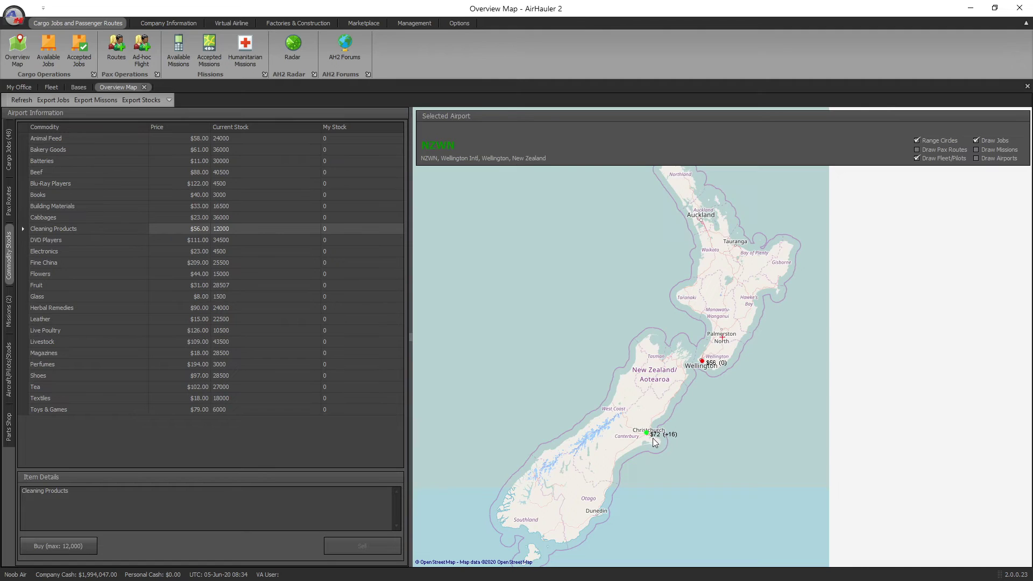
pyautogui.moveTo(744, 438); pyautogui.dragTo(754, 382)
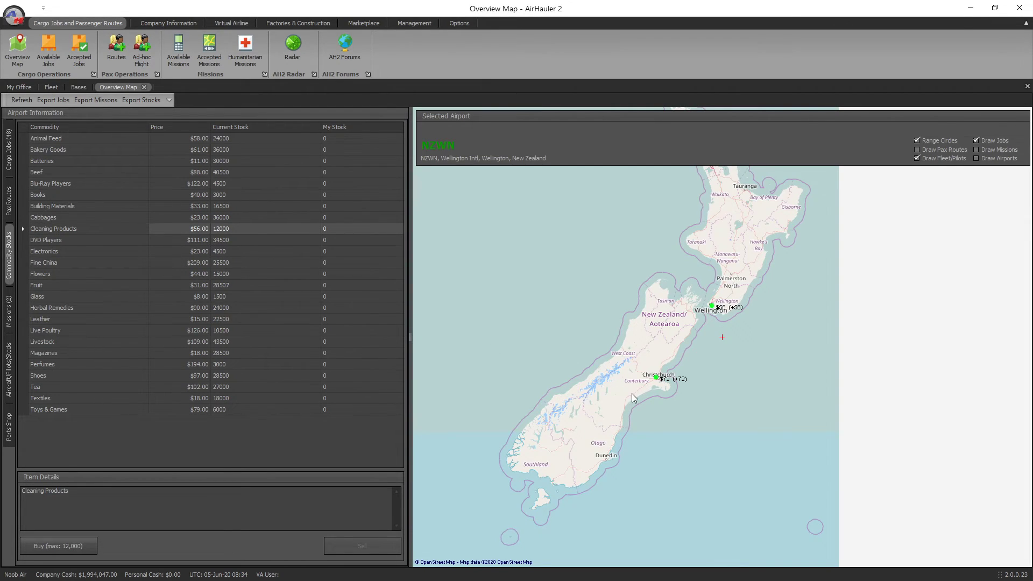
pyautogui.click(58, 251)
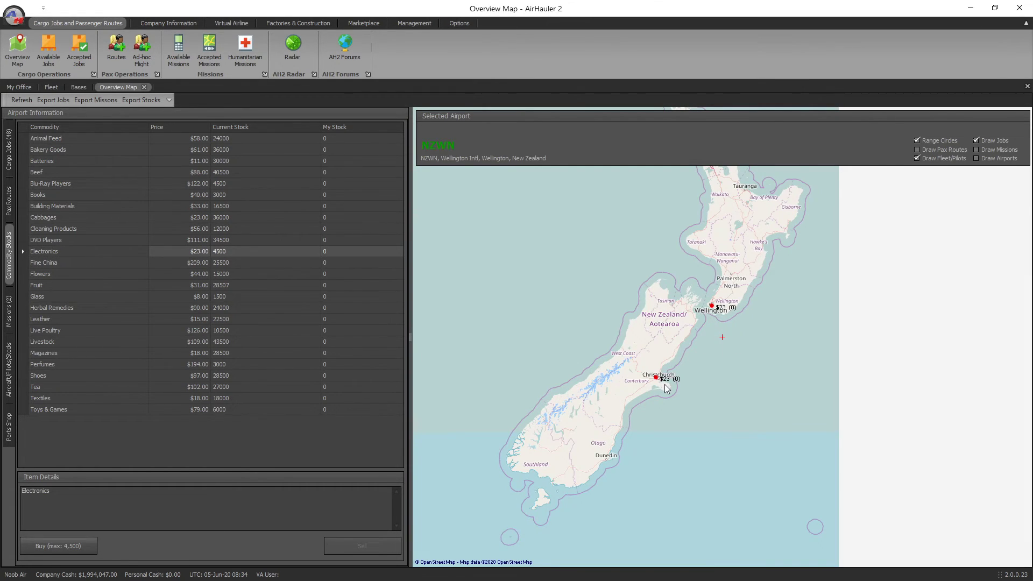
pyautogui.moveTo(771, 364); pyautogui.dragTo(777, 450)
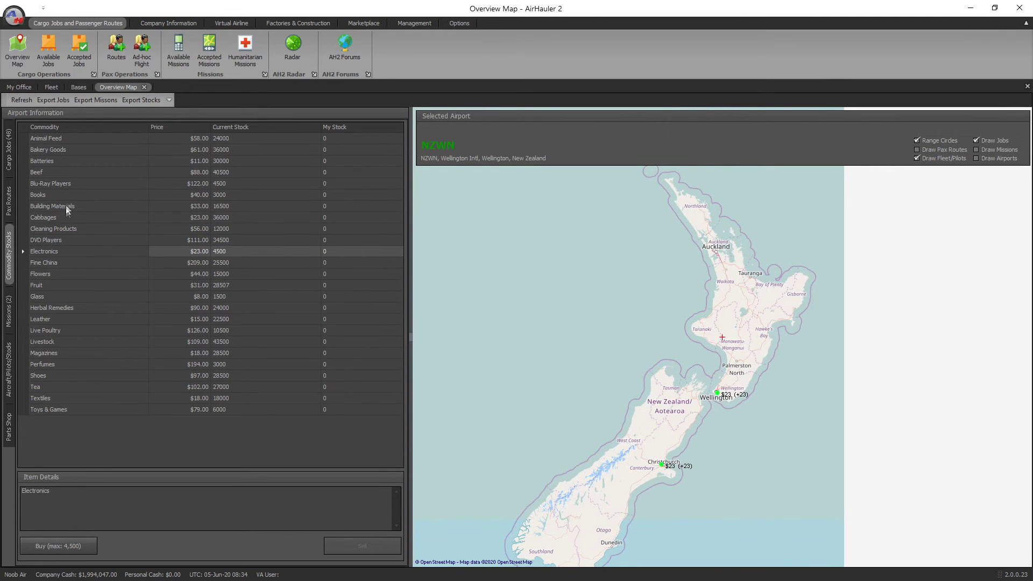
# - Compare the Blu-Ray Players prices from NZWN and check the Fine China stock at NZAA Auckland
pyautogui.click(54, 186)
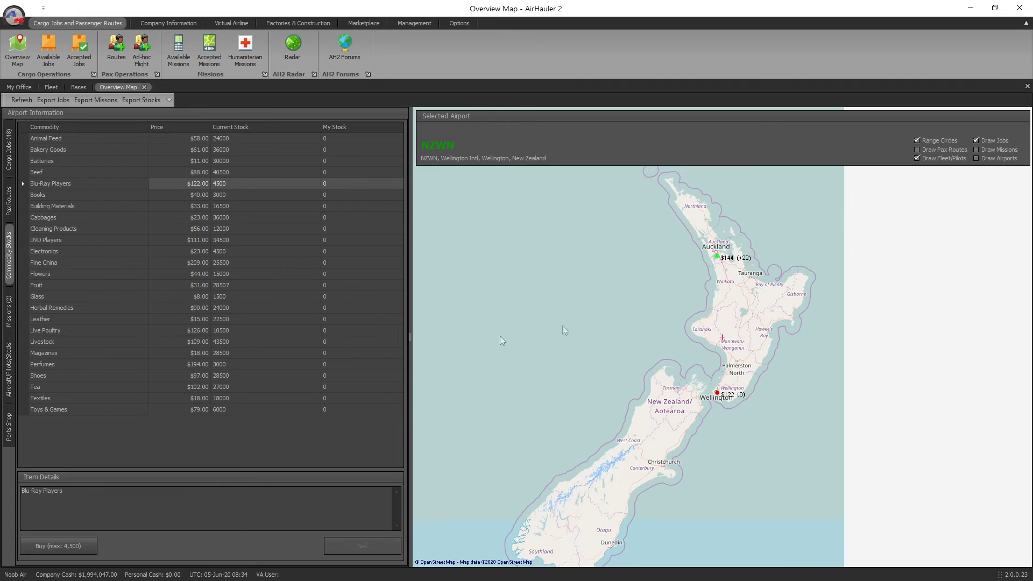
pyautogui.click(720, 259)
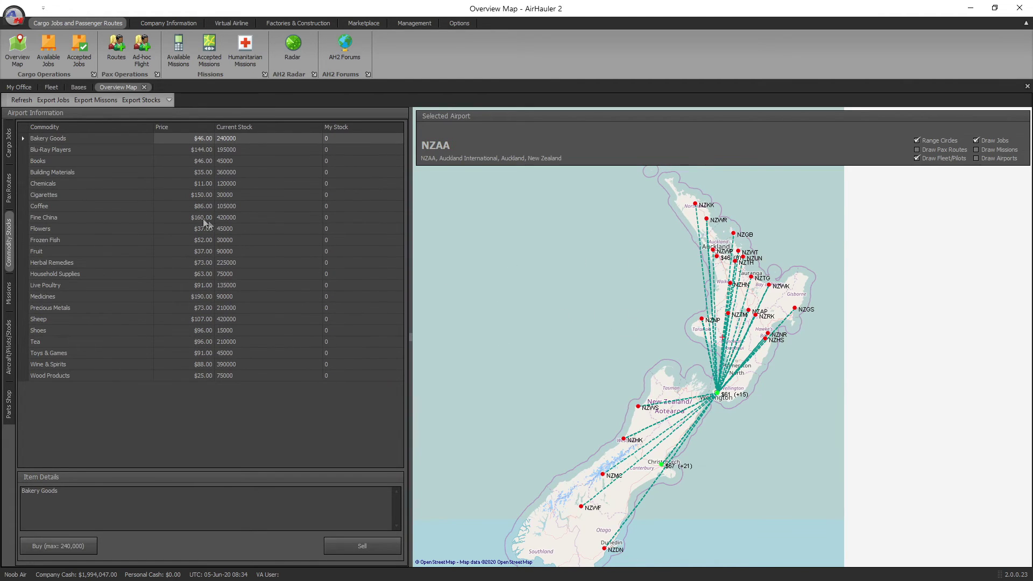
pyautogui.click(54, 218)
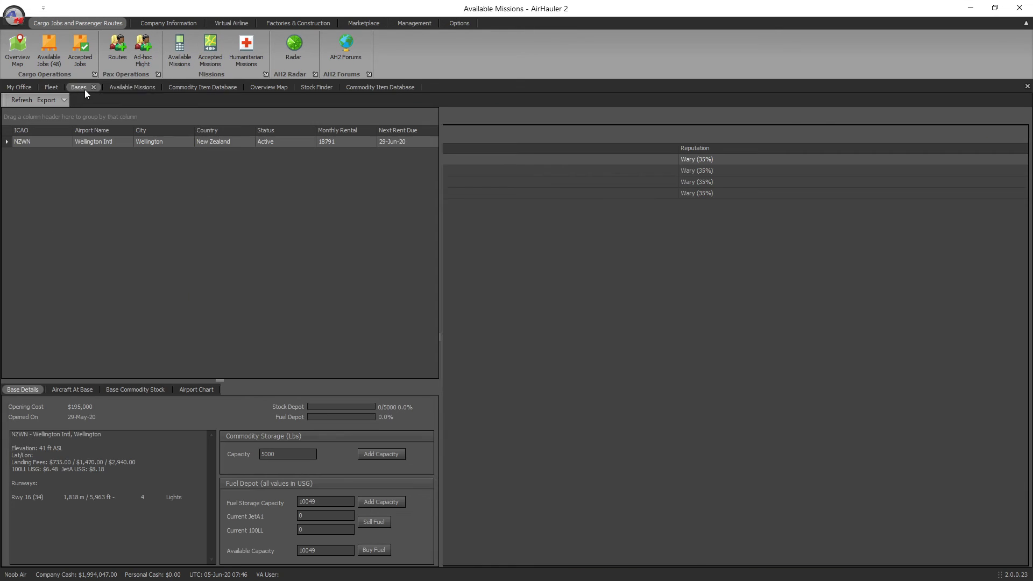
# - Review the NZWN base details and open the commodity item database to examine the Tier 2 and Tier 3 items
pyautogui.click(81, 89)
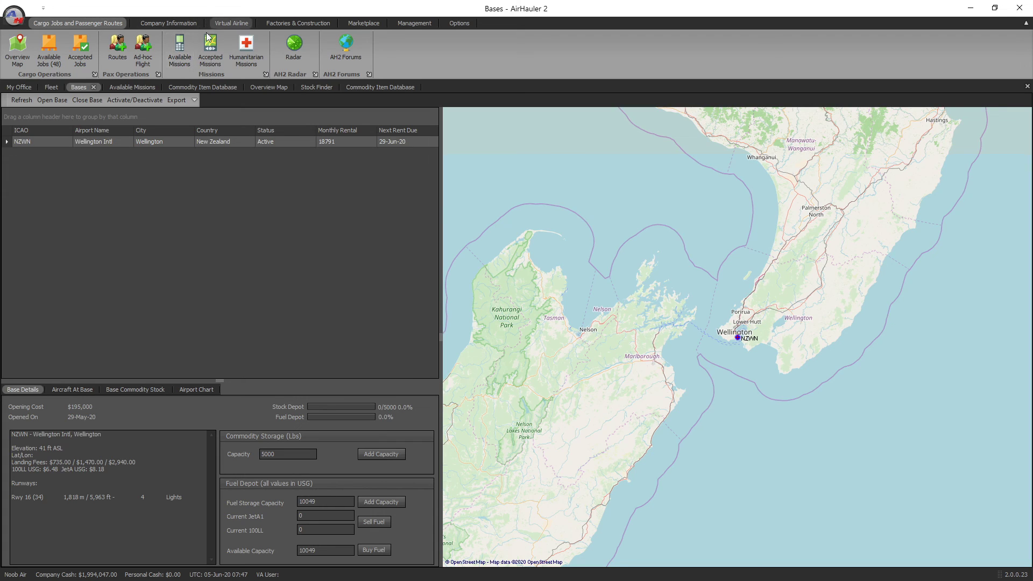
pyautogui.click(297, 24)
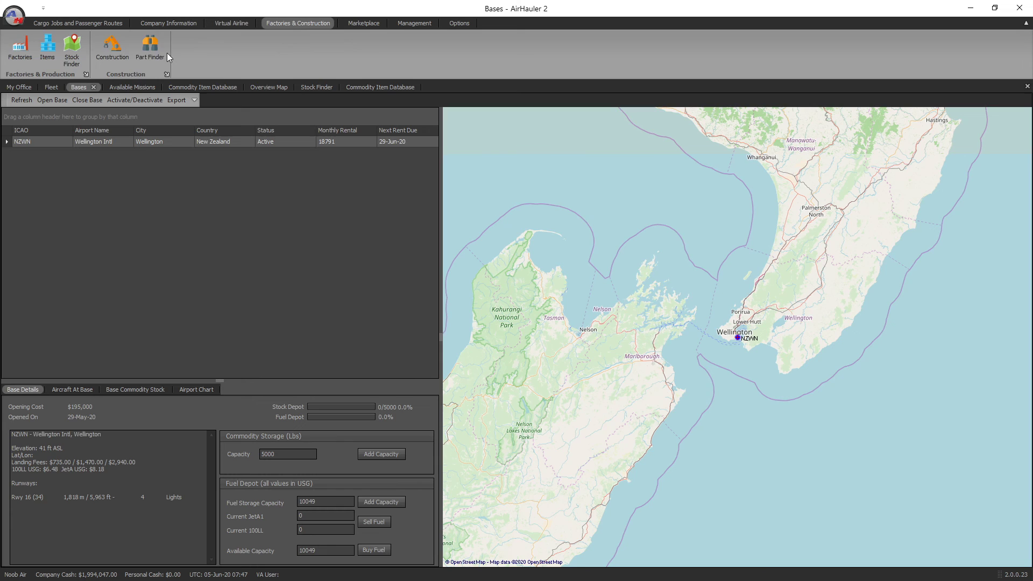
pyautogui.click(48, 51)
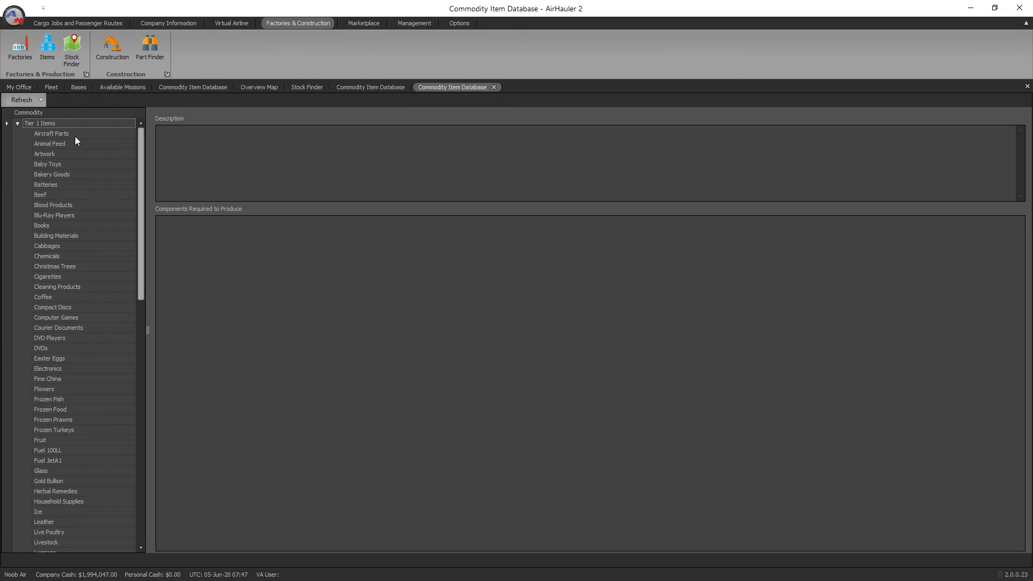
pyautogui.scroll(-1, 141, 267)
pyautogui.moveTo(141, 267); pyautogui.dragTo(137, 512)
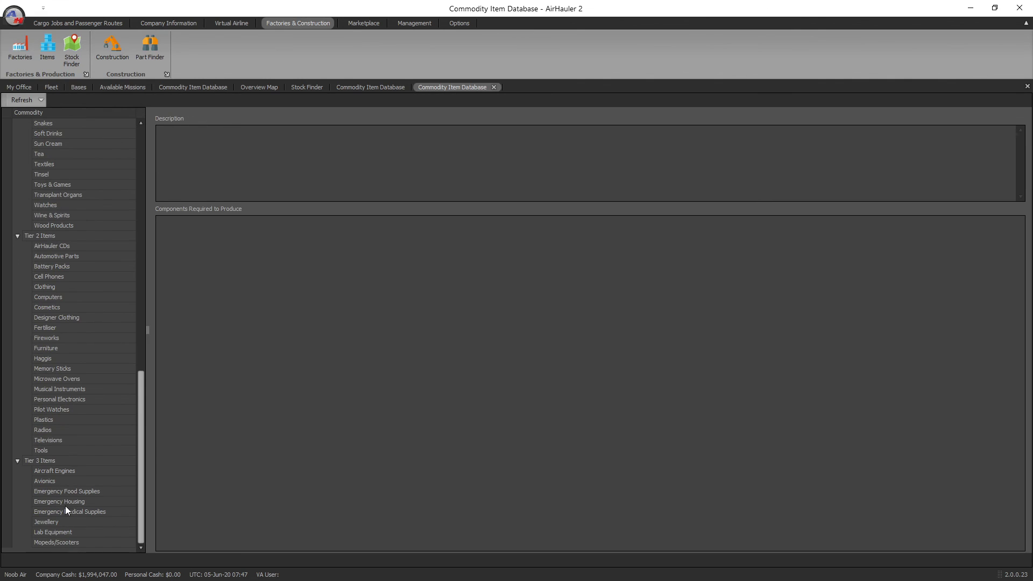